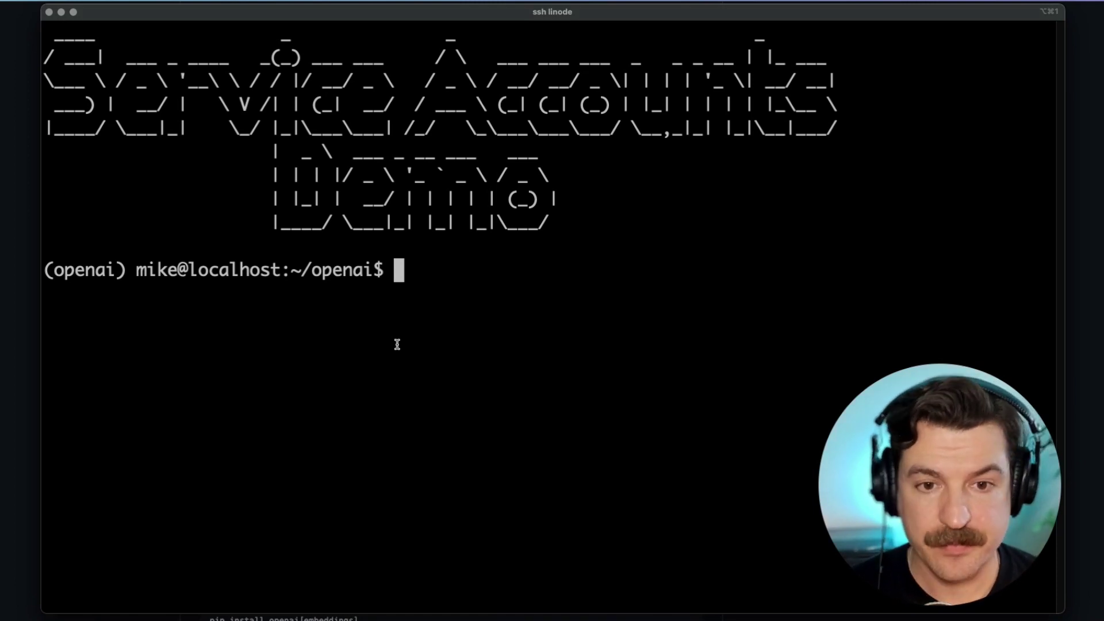
Clear the screen, print openai_test.py with cat, and highlight its openai.api_key = os.getenv("OPENAI_API_KEY") line.
{"action": "type", "text": "clear"}
{"action": "key", "text": "Return"}
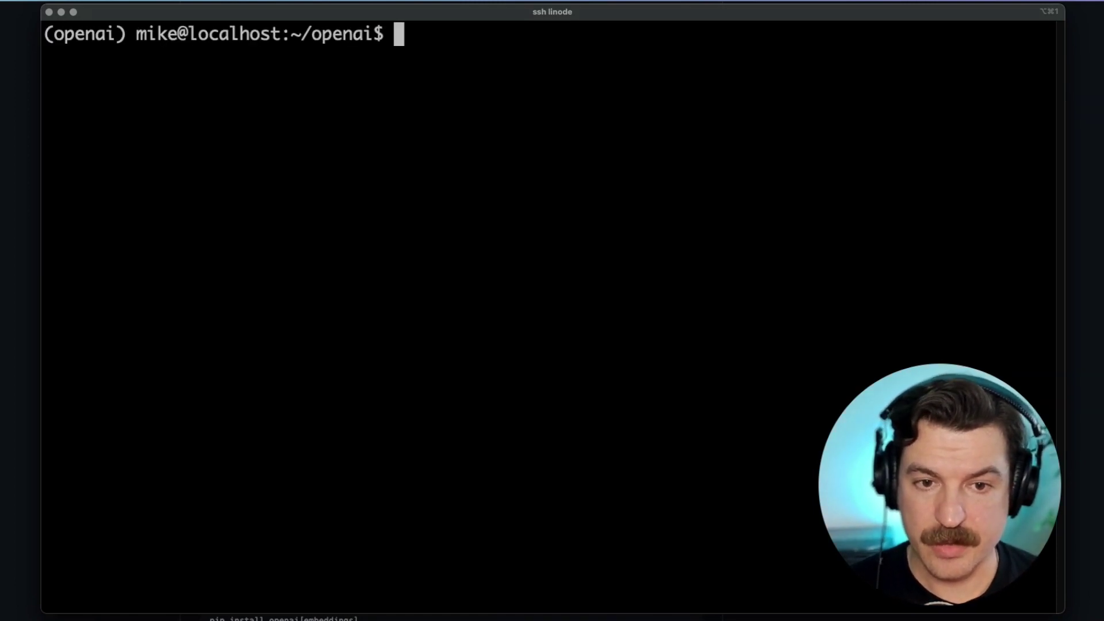
{"action": "type", "text": "ca"}
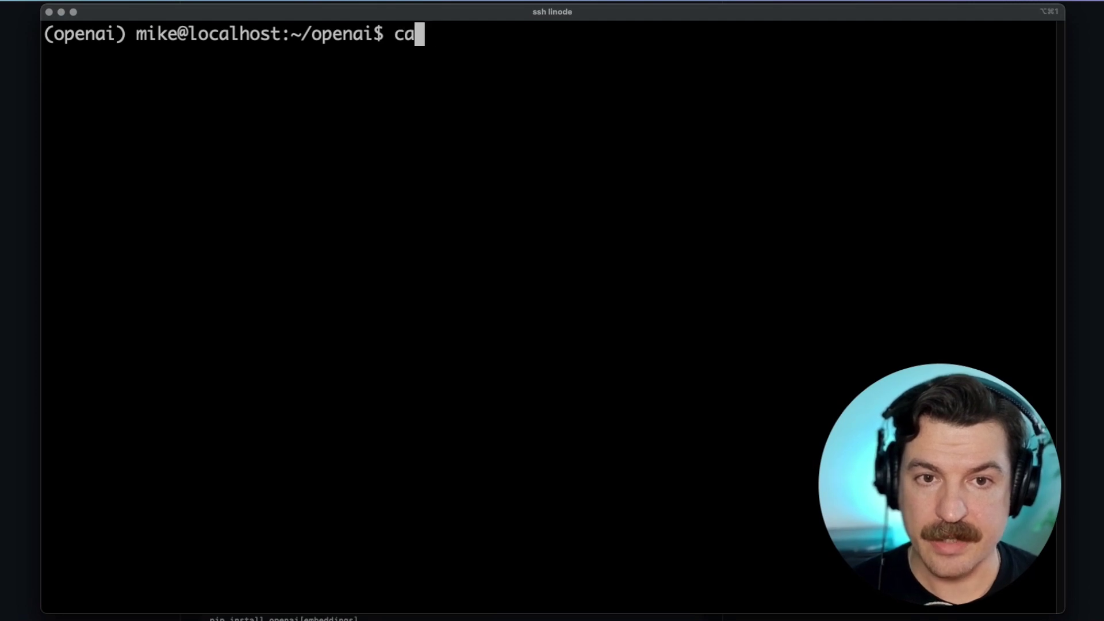
{"action": "type", "text": "t openai_te"}
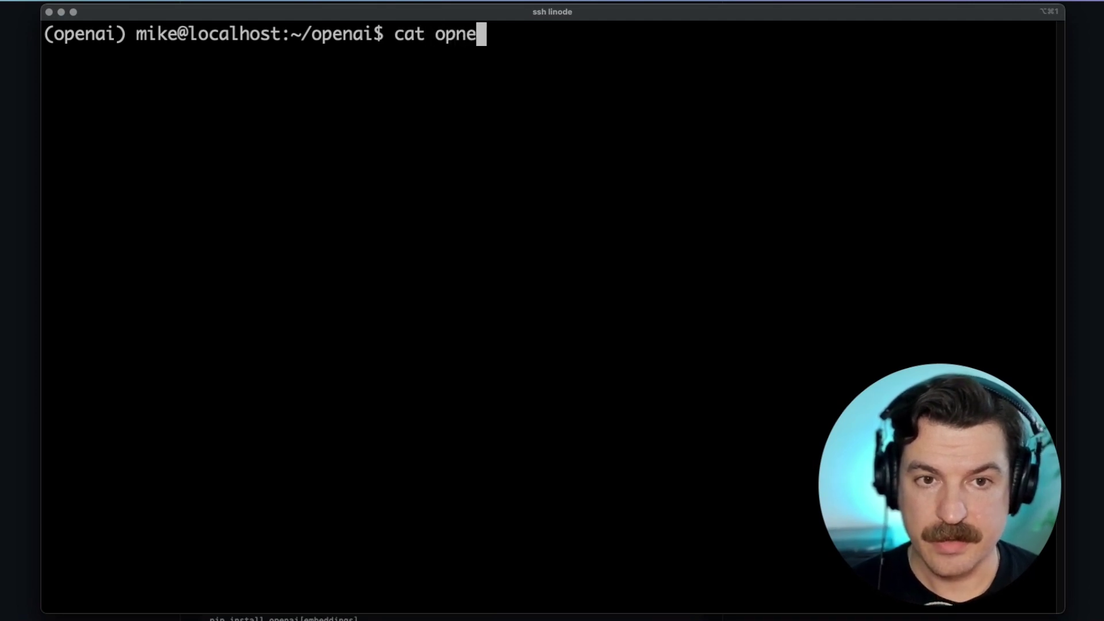
{"action": "key", "text": "BackSpace"}
{"action": "key", "text": "BackSpace"}
{"action": "type", "text": "en"}
{"action": "key", "text": "Tab"}
{"action": "key", "text": "Return"}
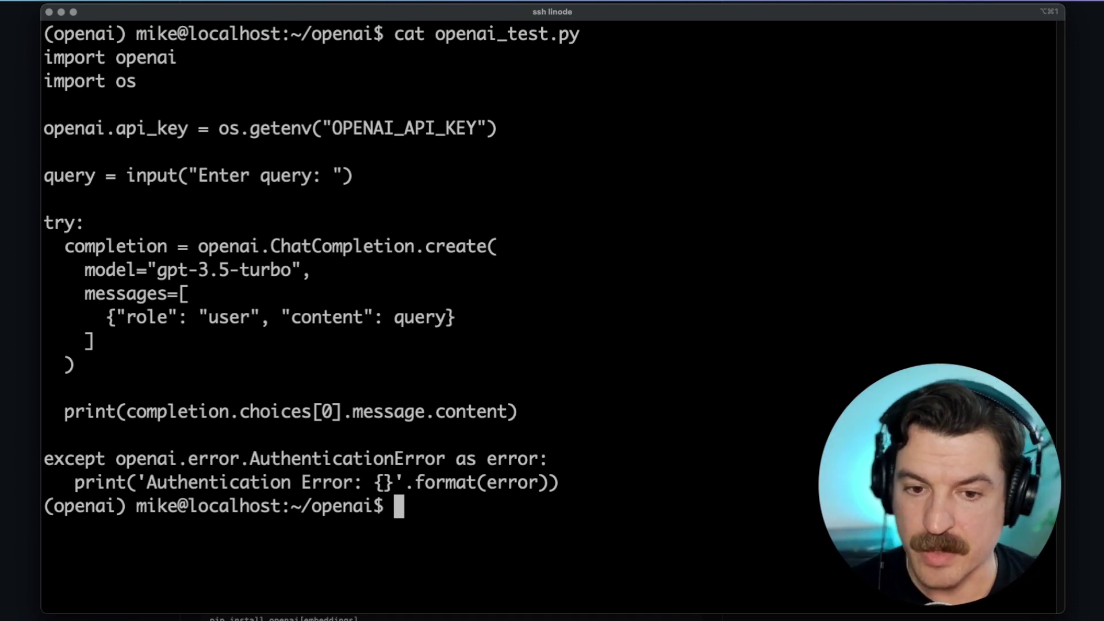
{"action": "triple_click", "coordinate": [339, 122]}
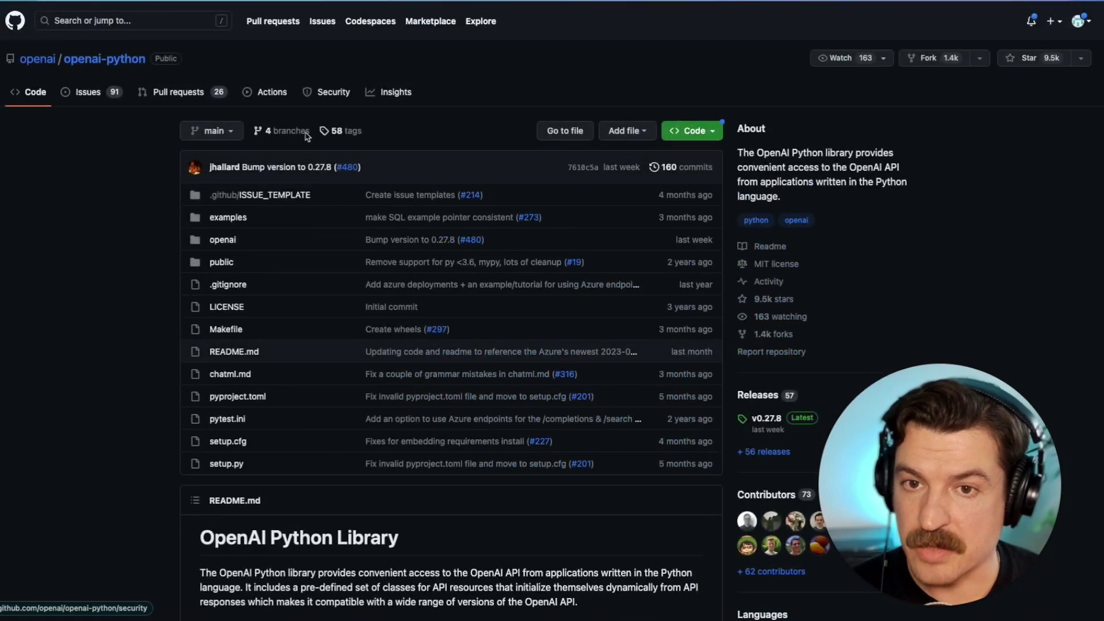
Scroll the openai-python README down to the Usage section's export OPENAI_API_KEY example.
{"action": "scroll", "coordinate": [435, 162], "scroll_direction": "down", "scroll_amount": 3}
{"action": "scroll", "coordinate": [435, 163], "scroll_direction": "down", "scroll_amount": 9}
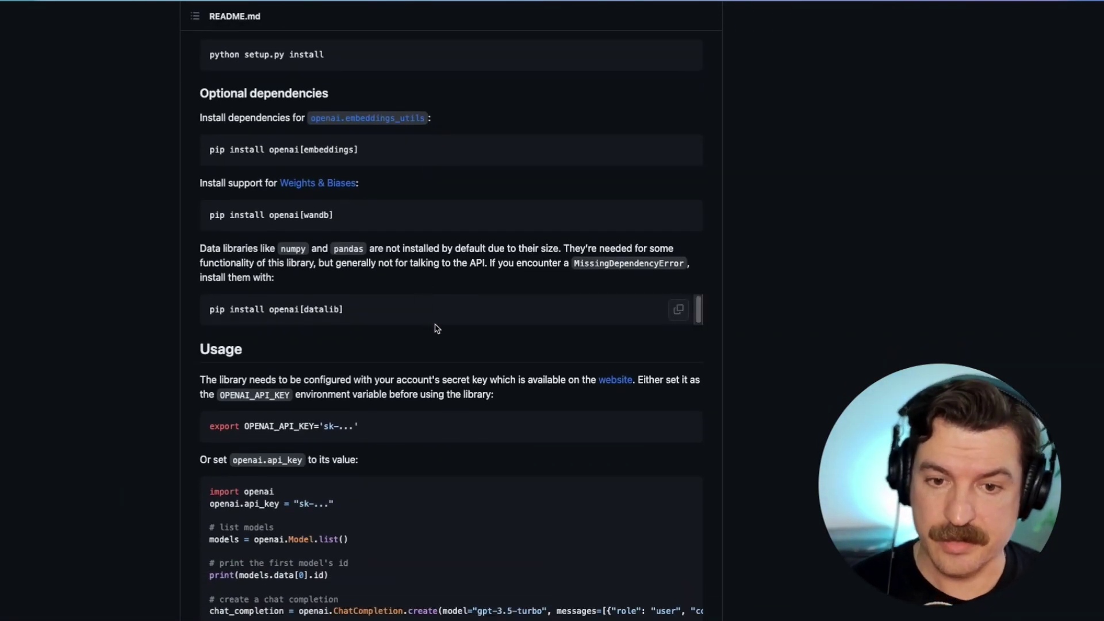
{"action": "scroll", "coordinate": [403, 357], "scroll_direction": "down", "scroll_amount": 1}
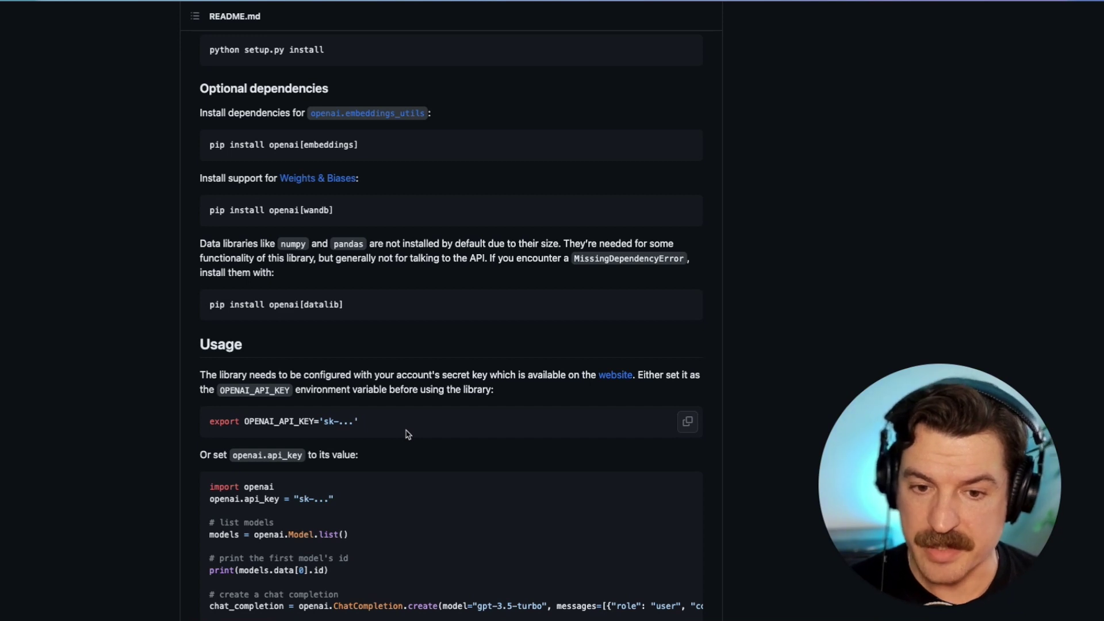
{"action": "scroll", "coordinate": [406, 437], "scroll_direction": "down", "scroll_amount": 1}
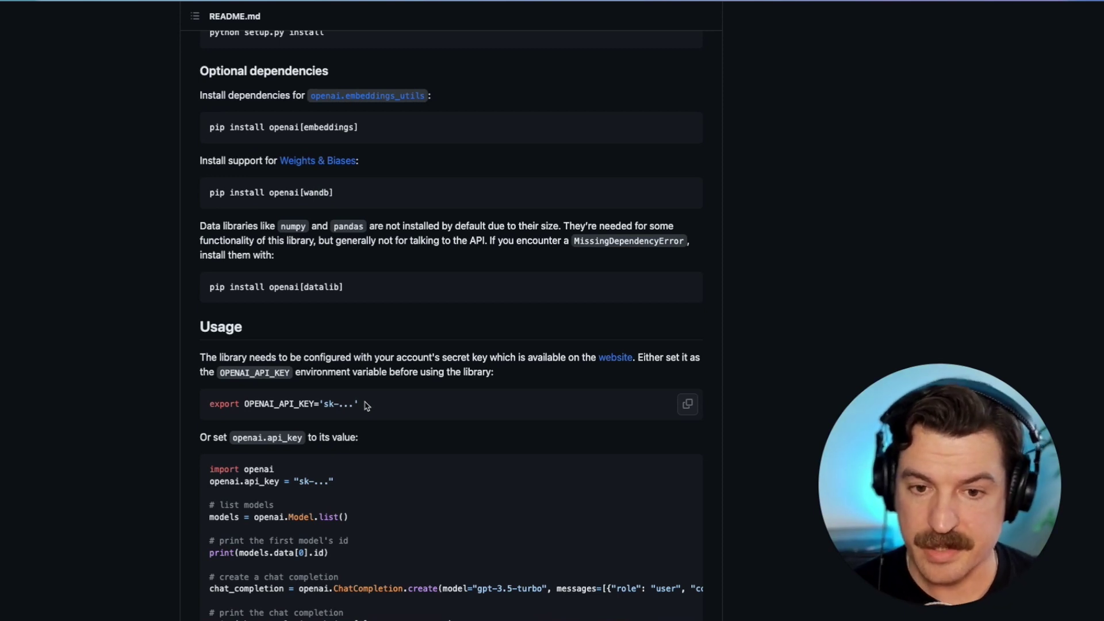
Back in Terminal, clear the screen and type export OPENAI_API_KEY= at the prompt.
{"action": "key", "text": "super+Tab"}
{"action": "type", "text": "clear"}
{"action": "key", "text": "Return"}
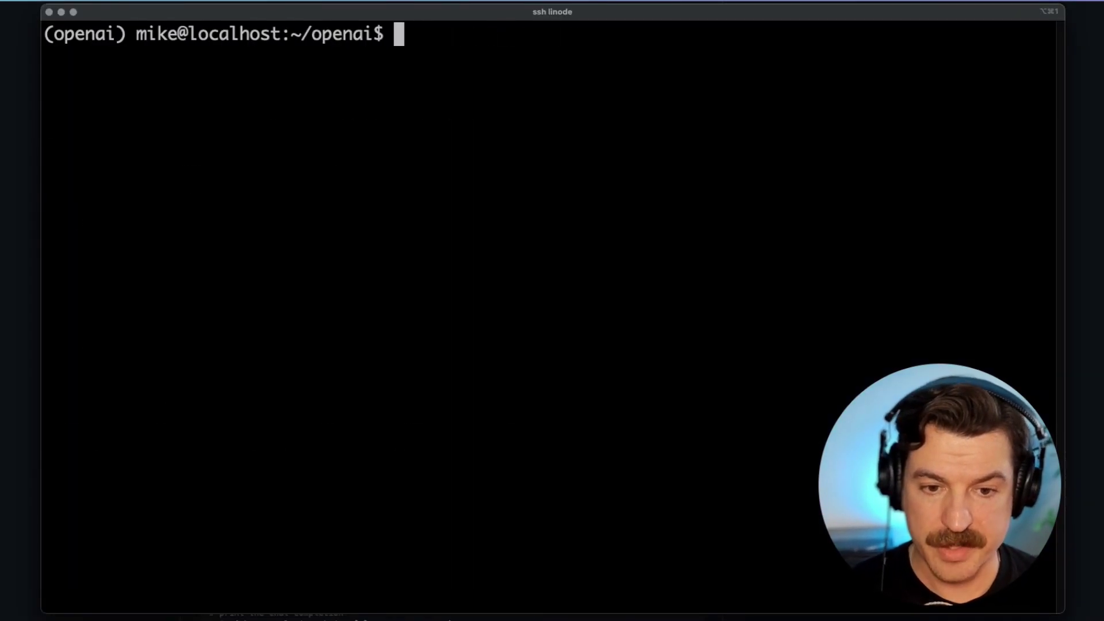
{"action": "type", "text": "export OPE"}
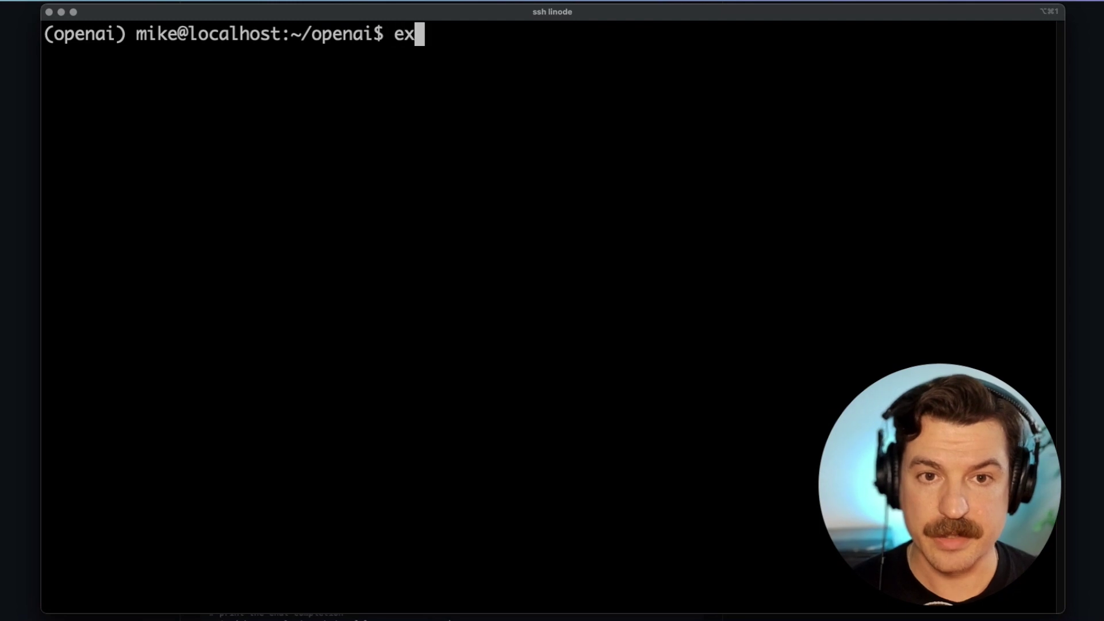
{"action": "type", "text": "NAT"}
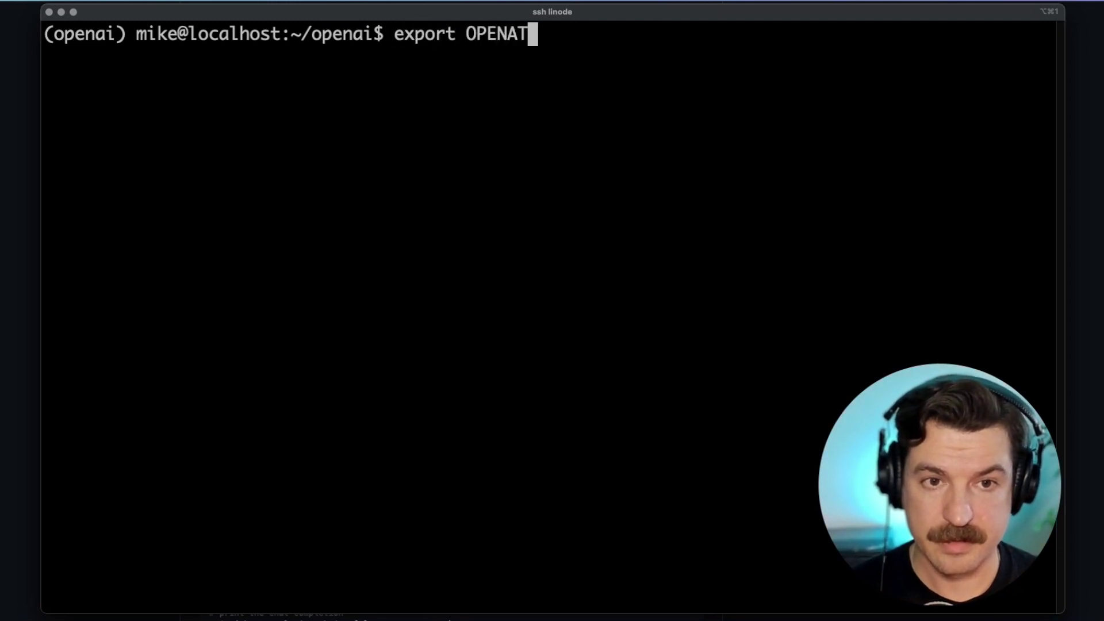
{"action": "key", "text": "BackSpace"}
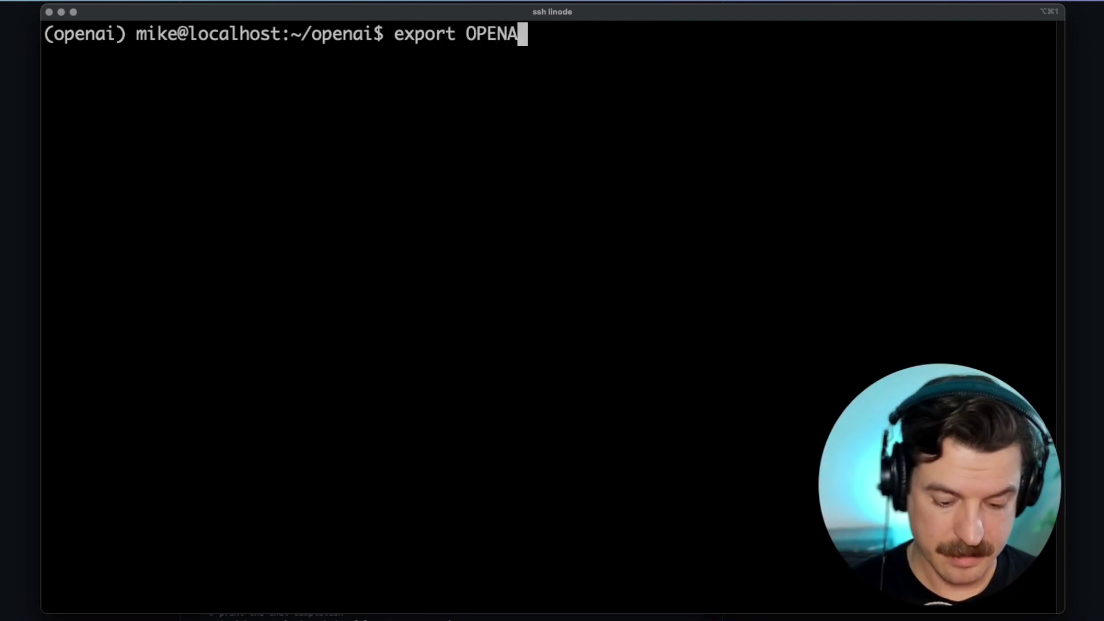
{"action": "type", "text": "I_API_EK"}
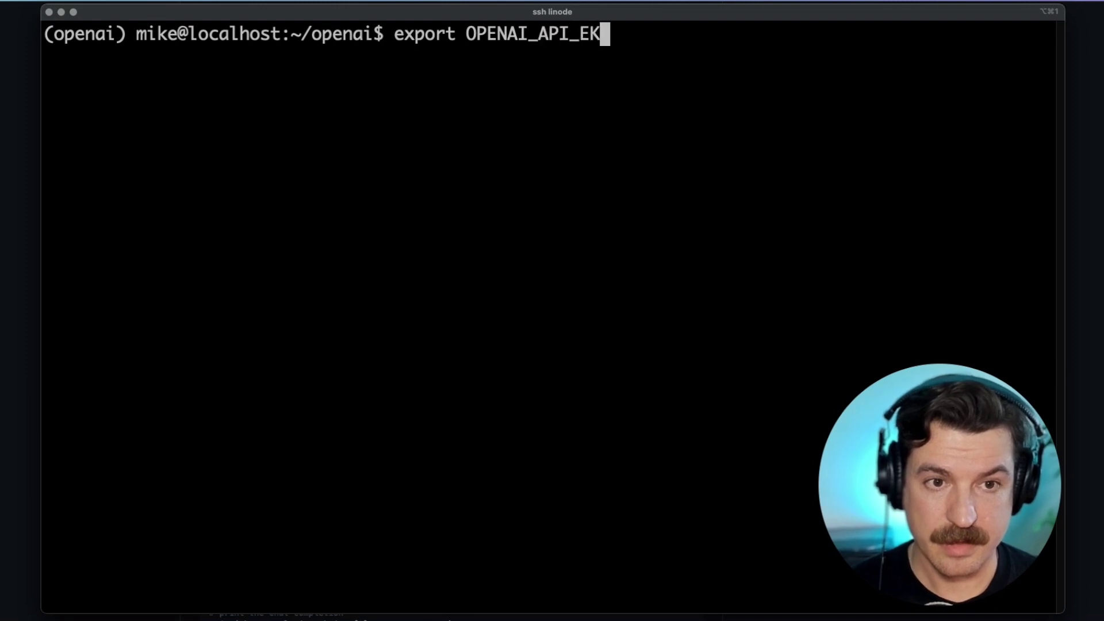
{"action": "key", "text": "BackSpace"}
{"action": "key", "text": "BackSpace"}
{"action": "type", "text": "KEY="}
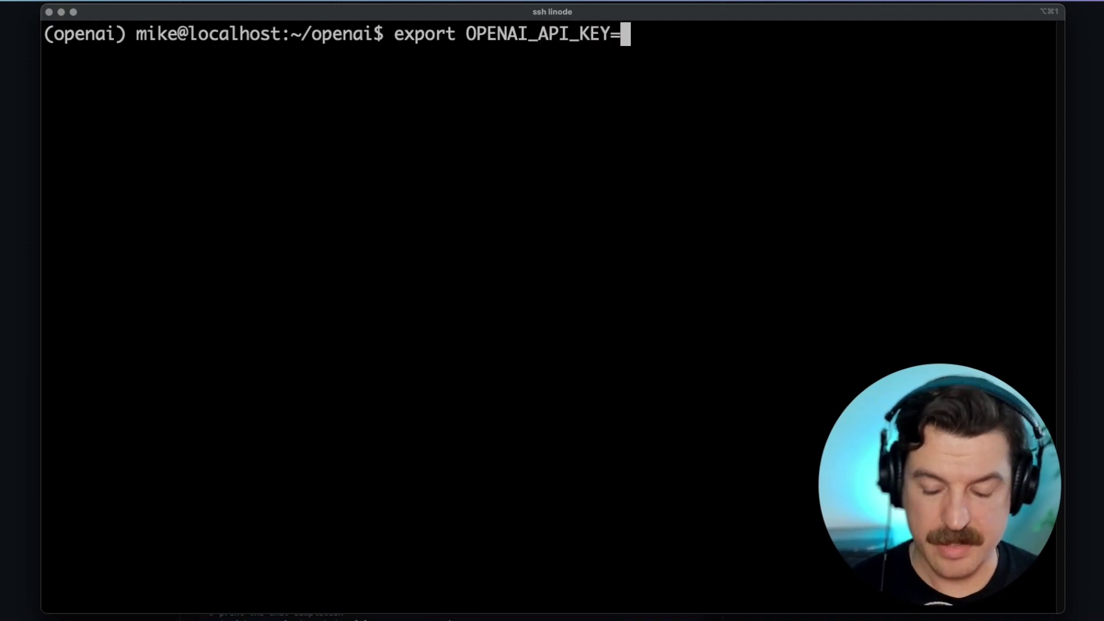
Paste the OpenAI API Key credential from 1Password Quick Access, run the export, then clear.
{"action": "key", "text": "super+shift+space"}
{"action": "type", "text": "ope"}
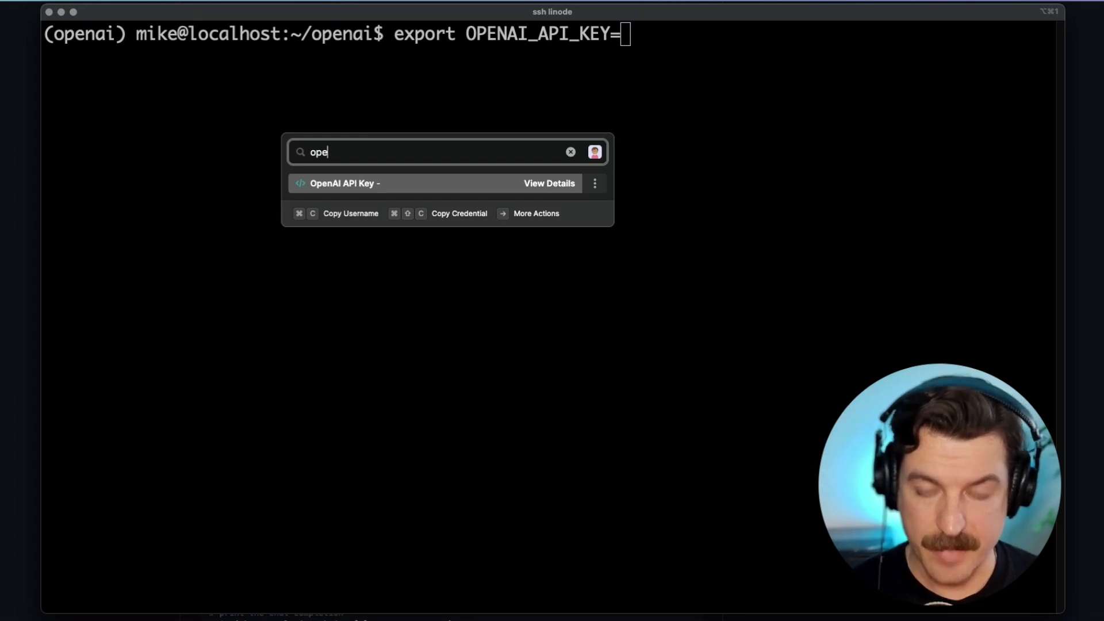
{"action": "key", "text": "super+shift+c"}
{"action": "key", "text": "super+v"}
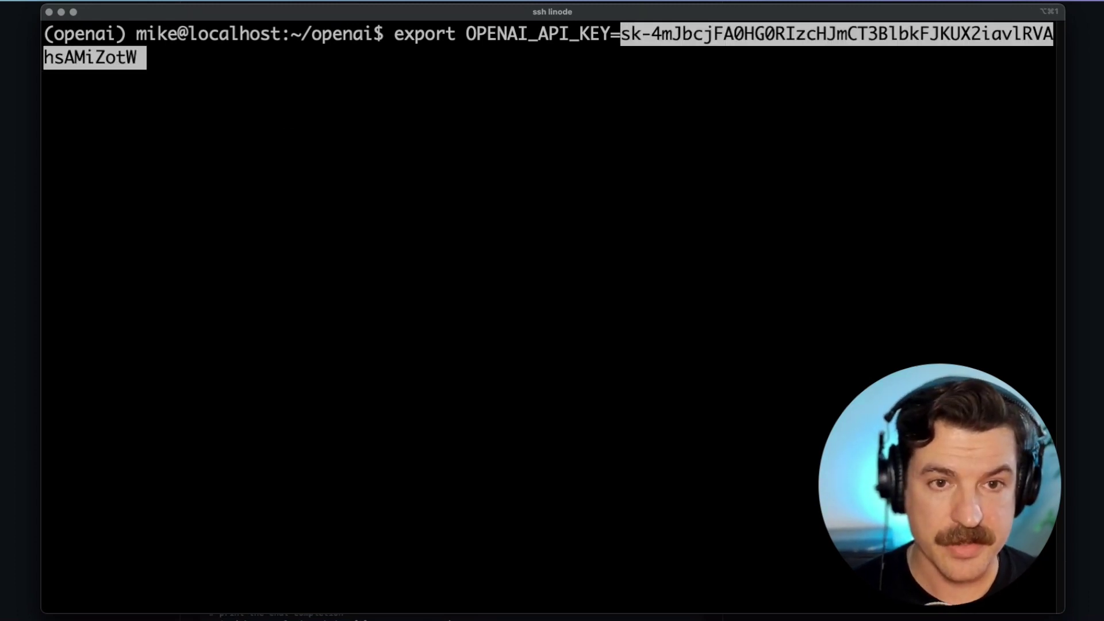
{"action": "key", "text": "Return"}
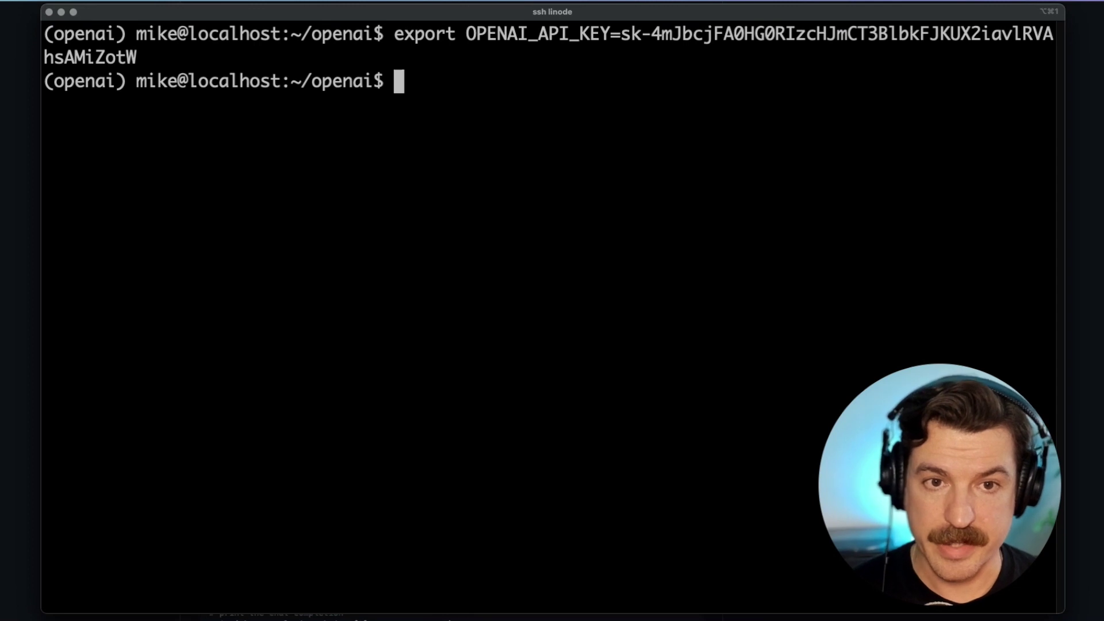
{"action": "type", "text": "clear"}
{"action": "key", "text": "Return"}
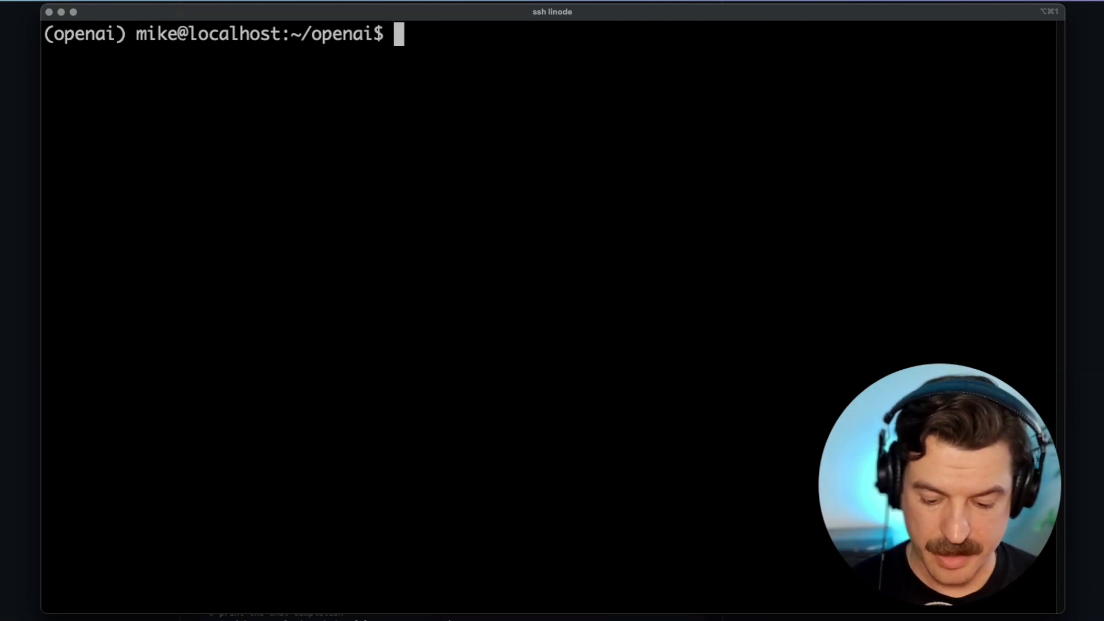
Run python3 openai_test.py and submit the query 'Write a haiku about 1Password'.
{"action": "type", "text": "pytho"}
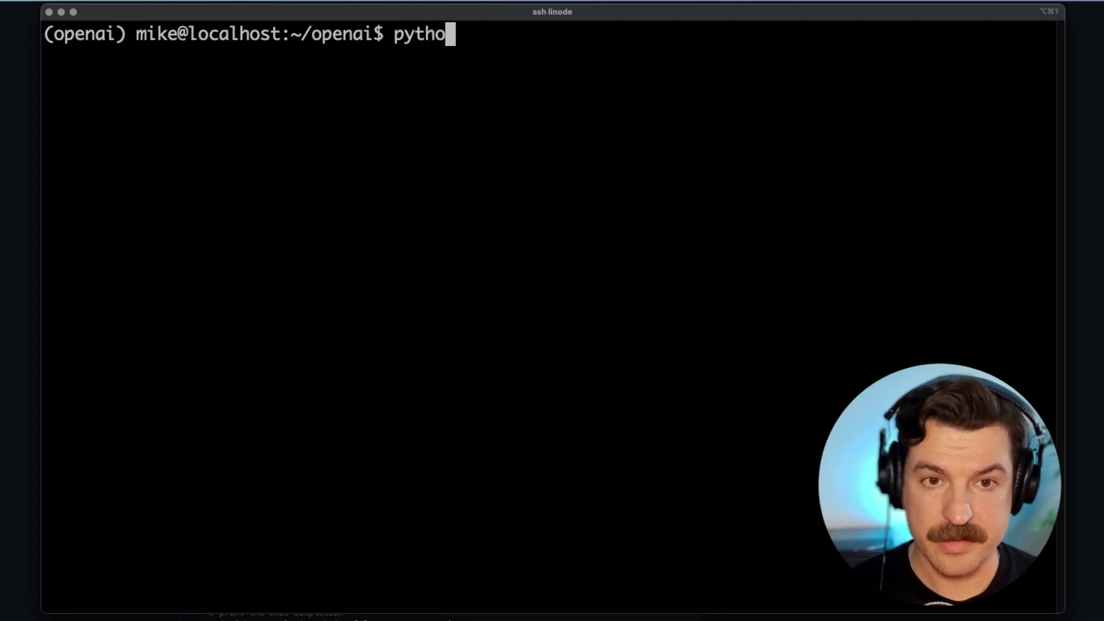
{"action": "type", "text": "n3 openai_test.py"}
{"action": "key", "text": "Return"}
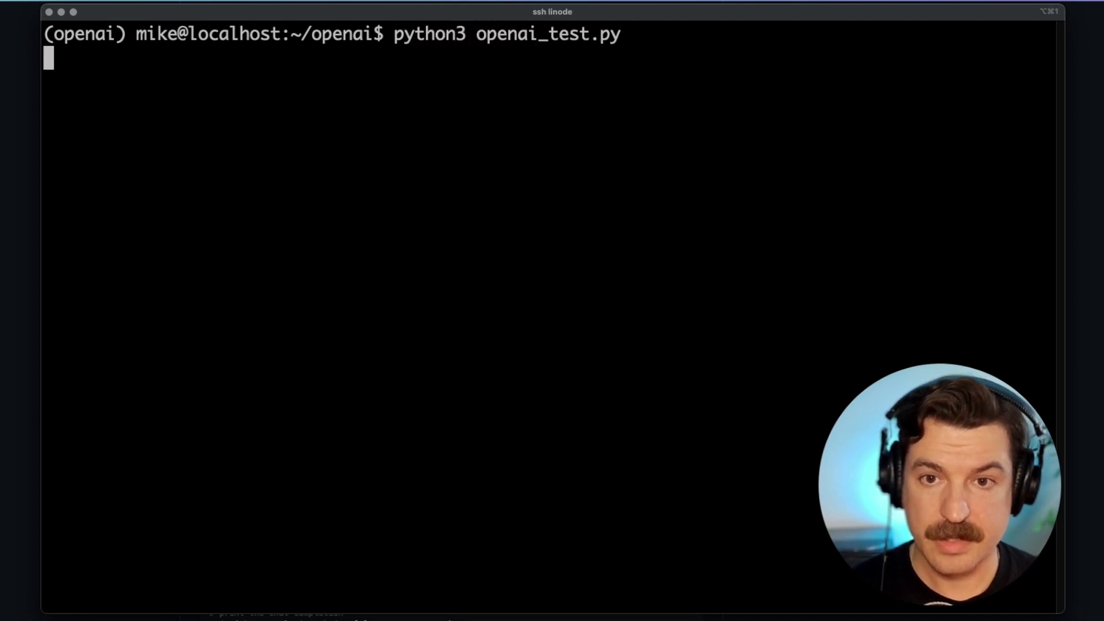
{"action": "type", "text": "Write "}
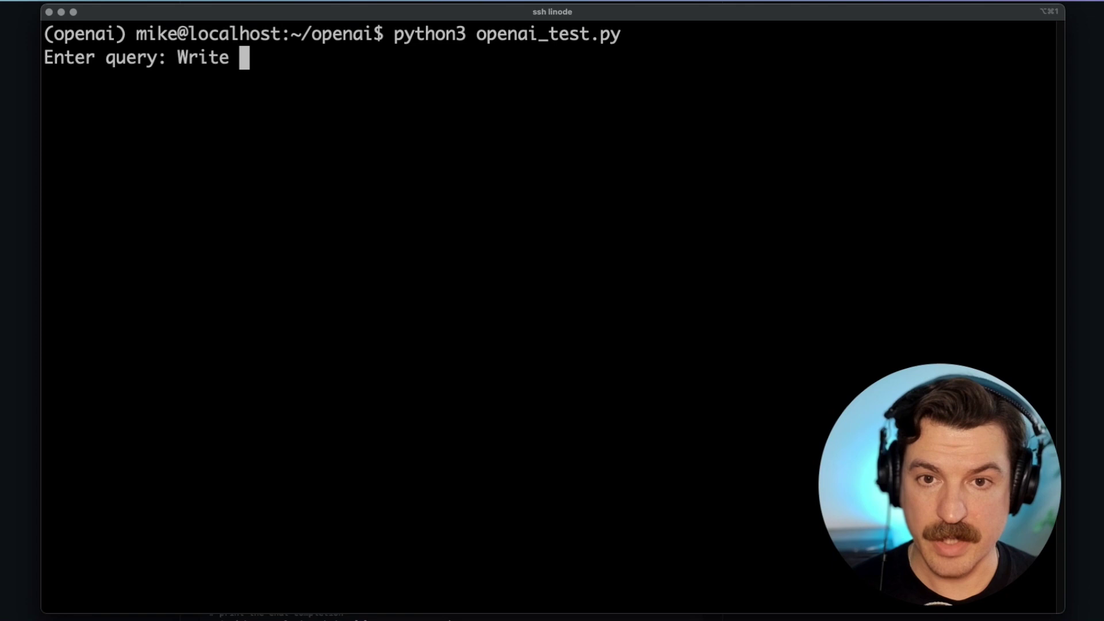
{"action": "type", "text": "a haiky abo"}
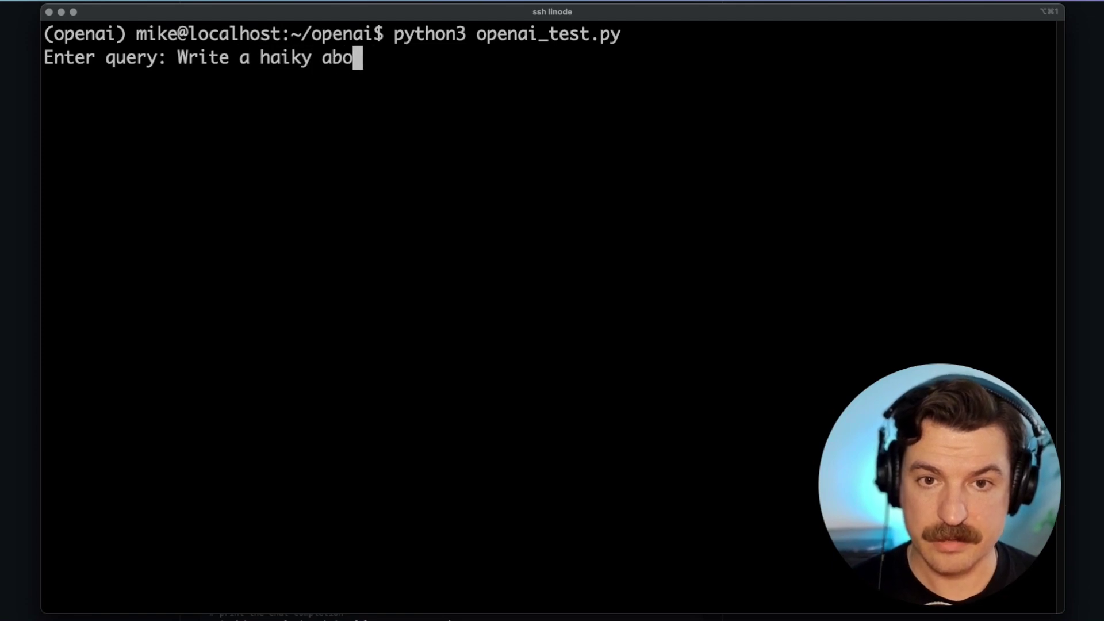
{"action": "key", "text": "BackSpace"}
{"action": "key", "text": "BackSpace"}
{"action": "key", "text": "BackSpace"}
{"action": "key", "text": "BackSpace"}
{"action": "key", "text": "BackSpace"}
{"action": "type", "text": "u aboput"}
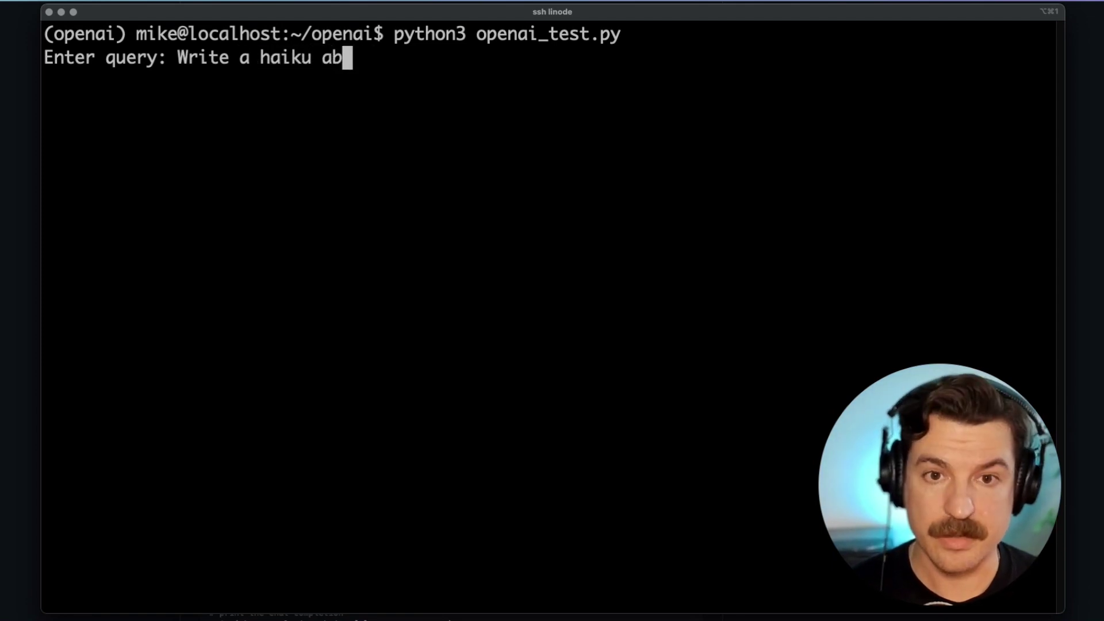
{"action": "key", "text": "BackSpace"}
{"action": "key", "text": "BackSpace"}
{"action": "key", "text": "BackSpace"}
{"action": "type", "text": "ut 1"}
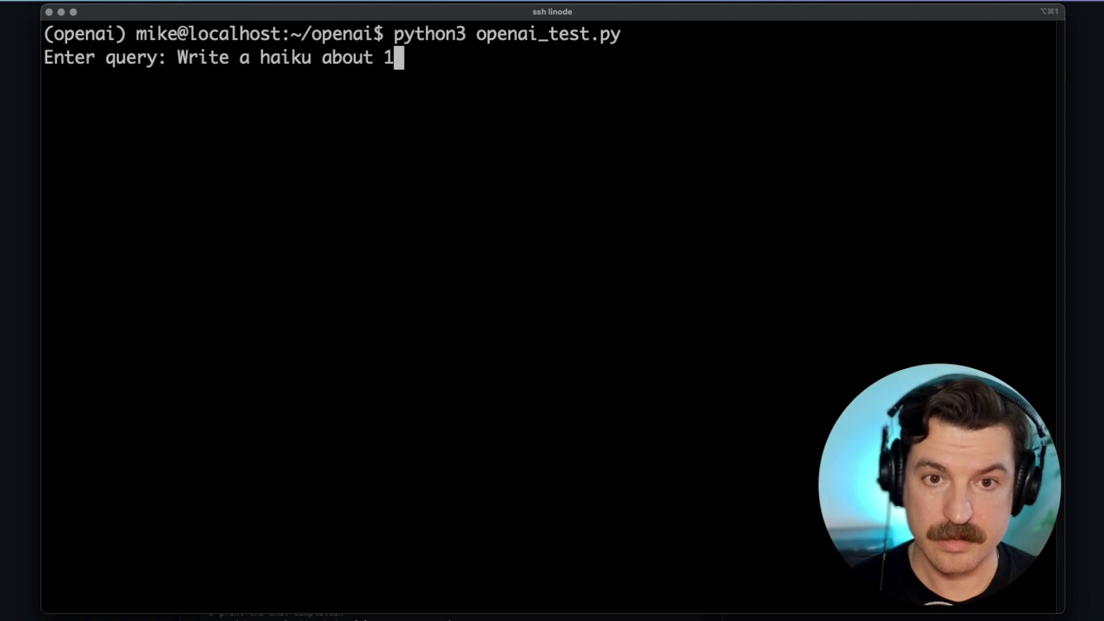
{"action": "type", "text": "Password"}
{"action": "key", "text": "Return"}
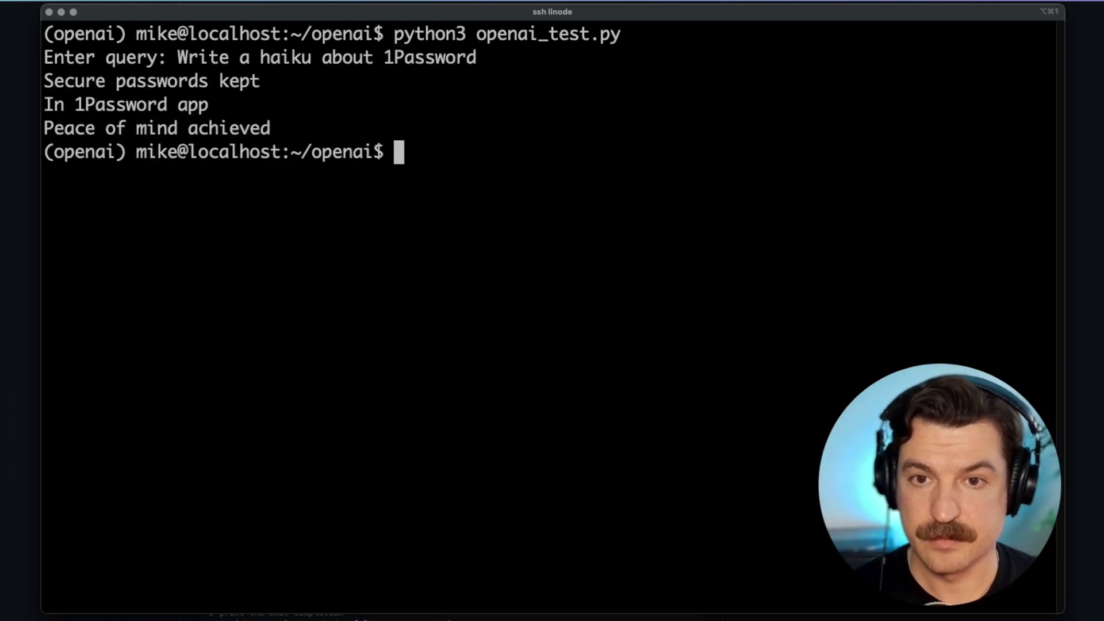
Run clear to wipe the haiku output from the terminal.
{"action": "type", "text": "clear"}
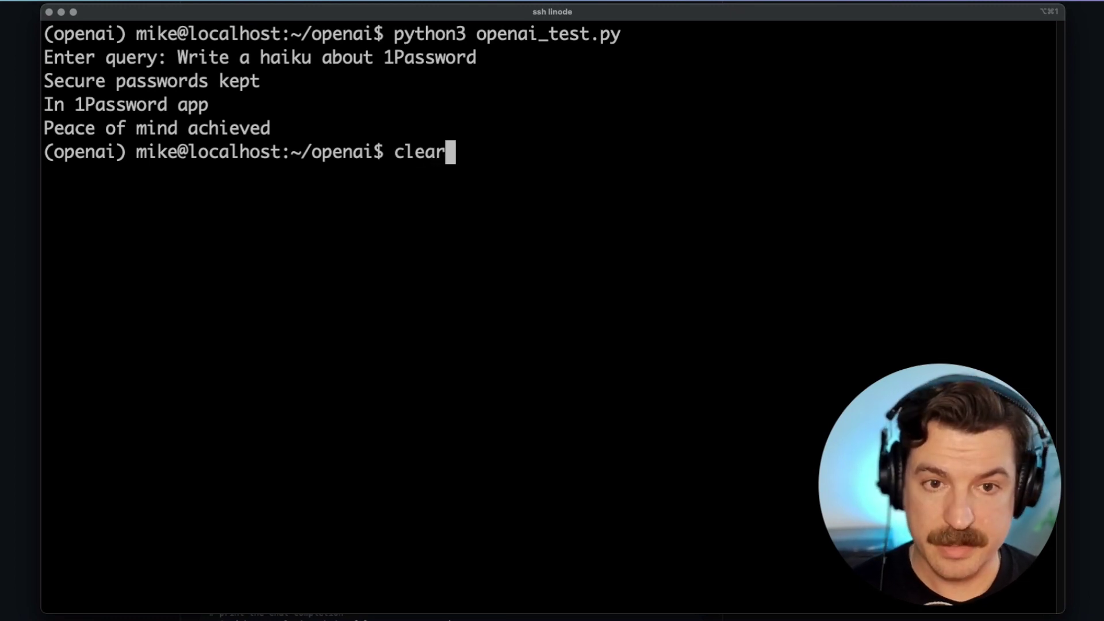
{"action": "key", "text": "Return"}
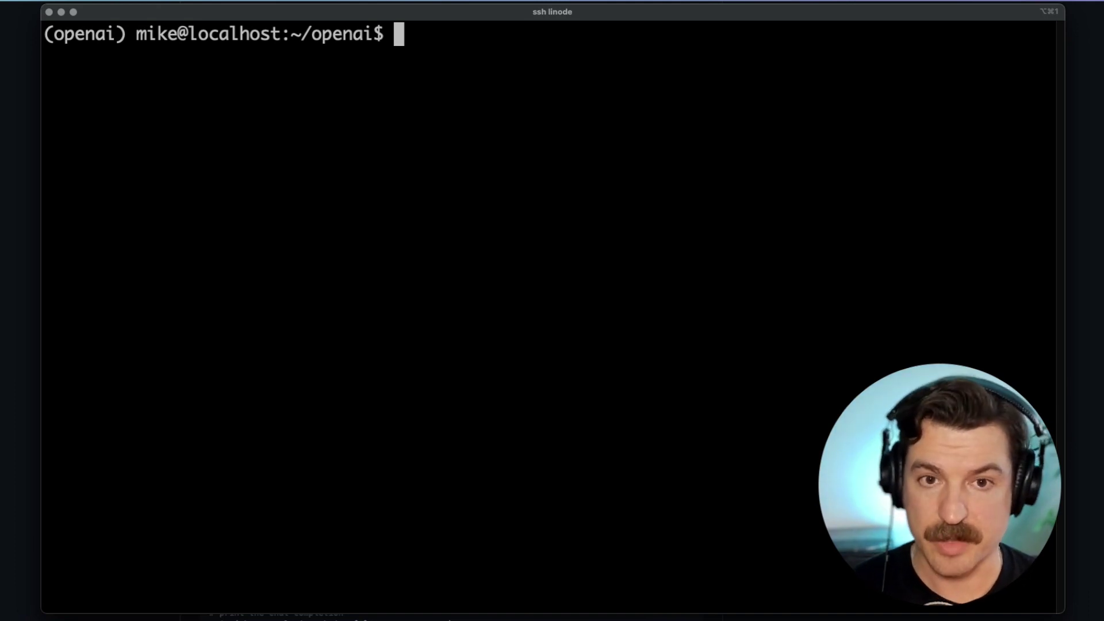
Set OPENAI_API_KEY to the copied 1Password secret reference op://API Vault/OpenAI API Key/credential.
{"action": "type", "text": "export "}
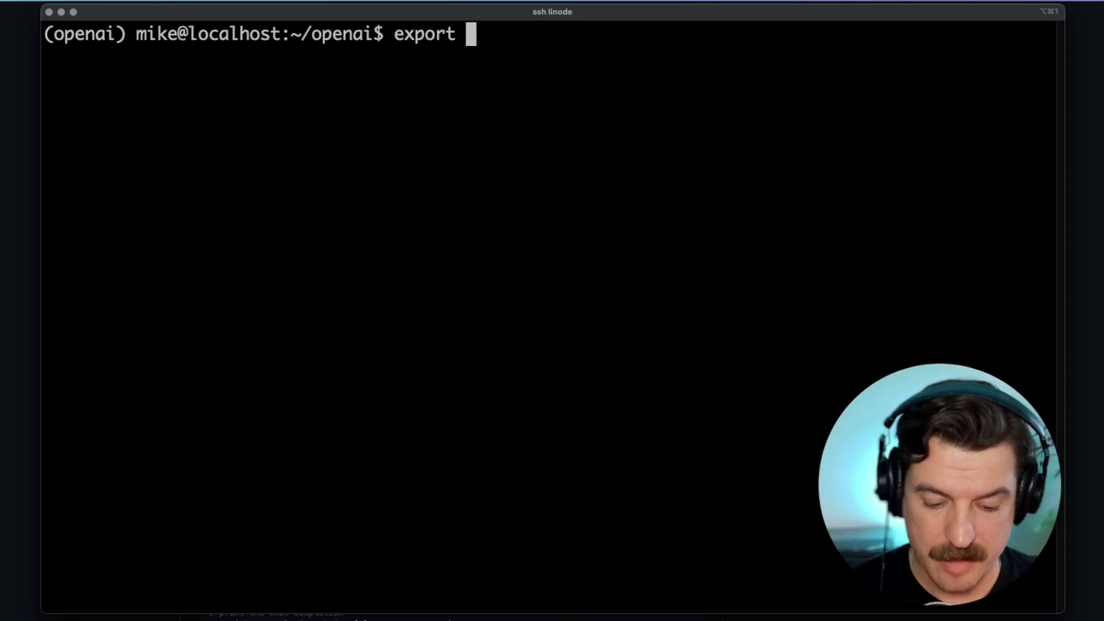
{"action": "type", "text": "OPENAI_AP"}
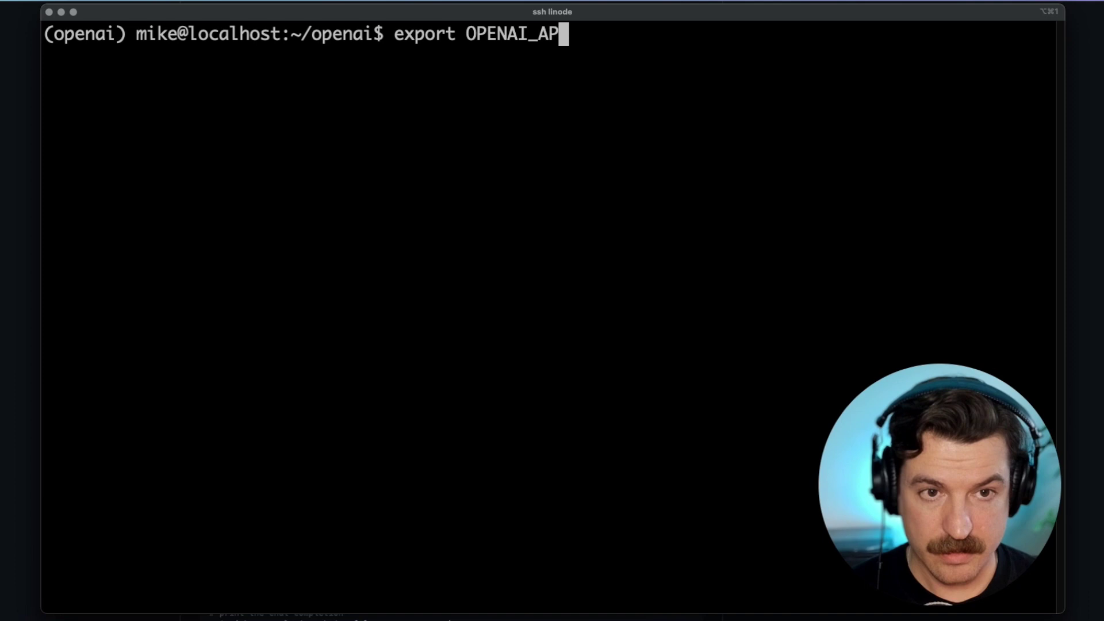
{"action": "type", "text": "I_KEY"}
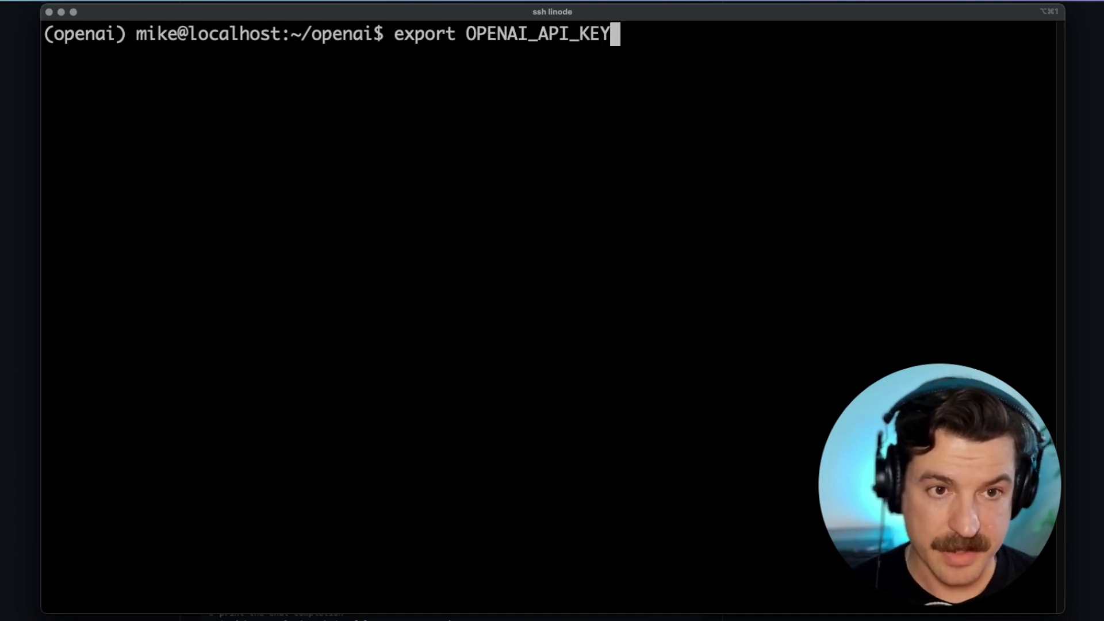
{"action": "type", "text": "="}
{"action": "key", "text": "shift+super+space"}
{"action": "key", "text": "BackSpace"}
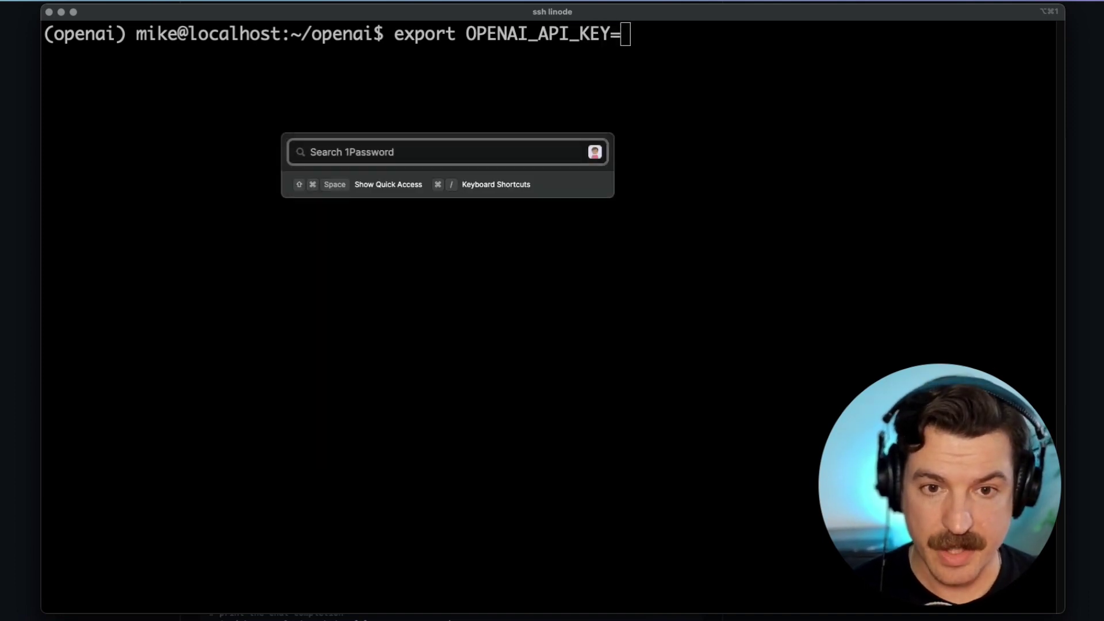
{"action": "type", "text": "ope"}
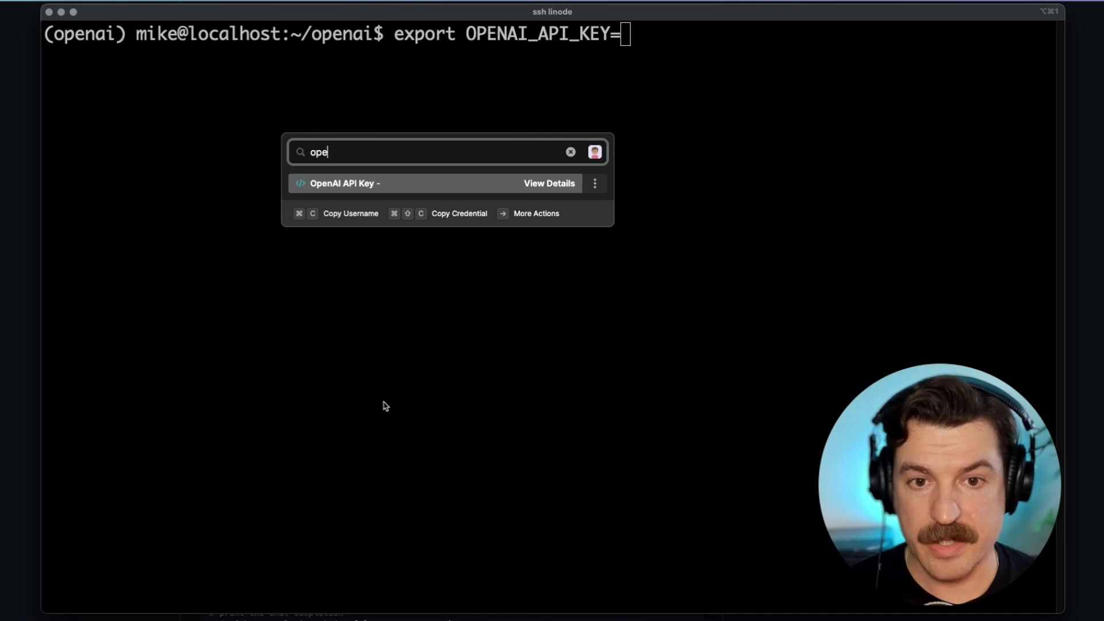
{"action": "left_click", "coordinate": [570, 184]}
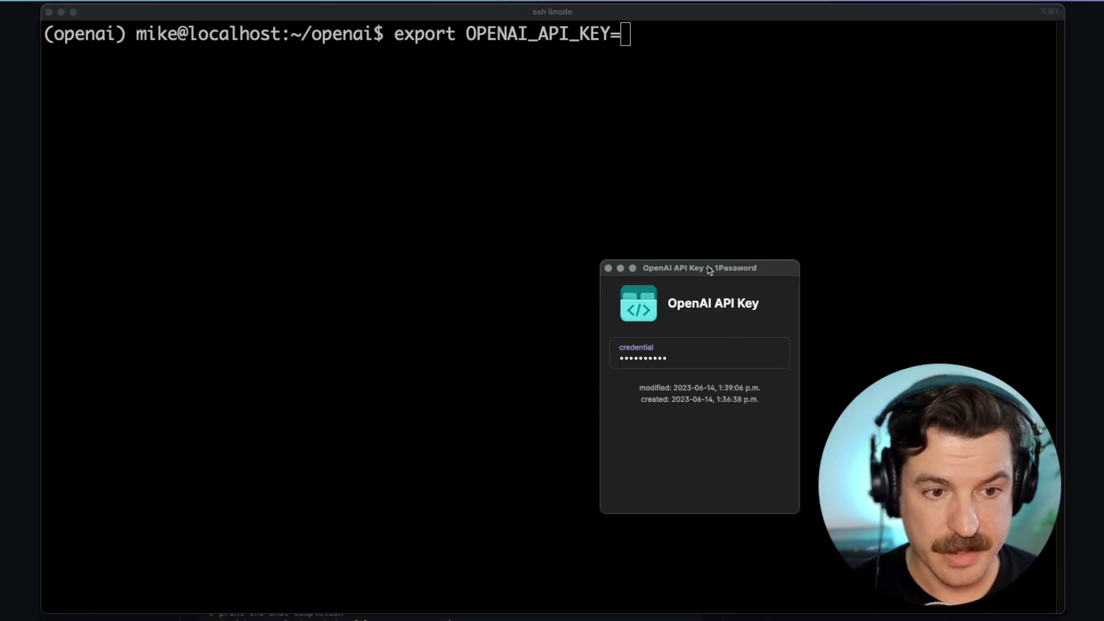
{"action": "left_click", "coordinate": [776, 353]}
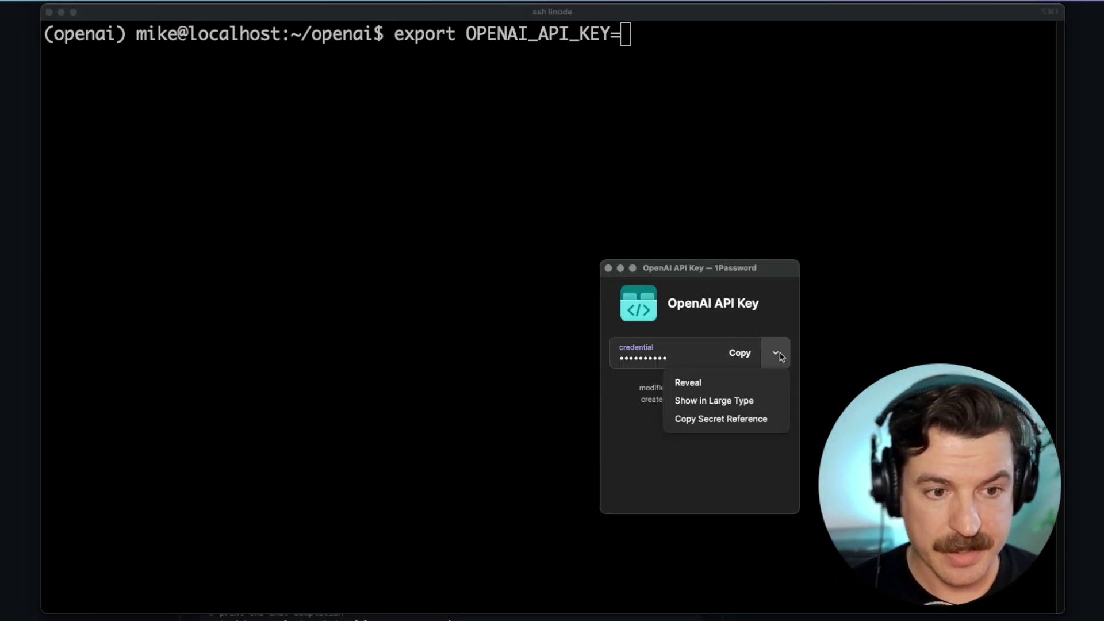
{"action": "left_click", "coordinate": [751, 424]}
{"action": "left_click", "coordinate": [608, 268]}
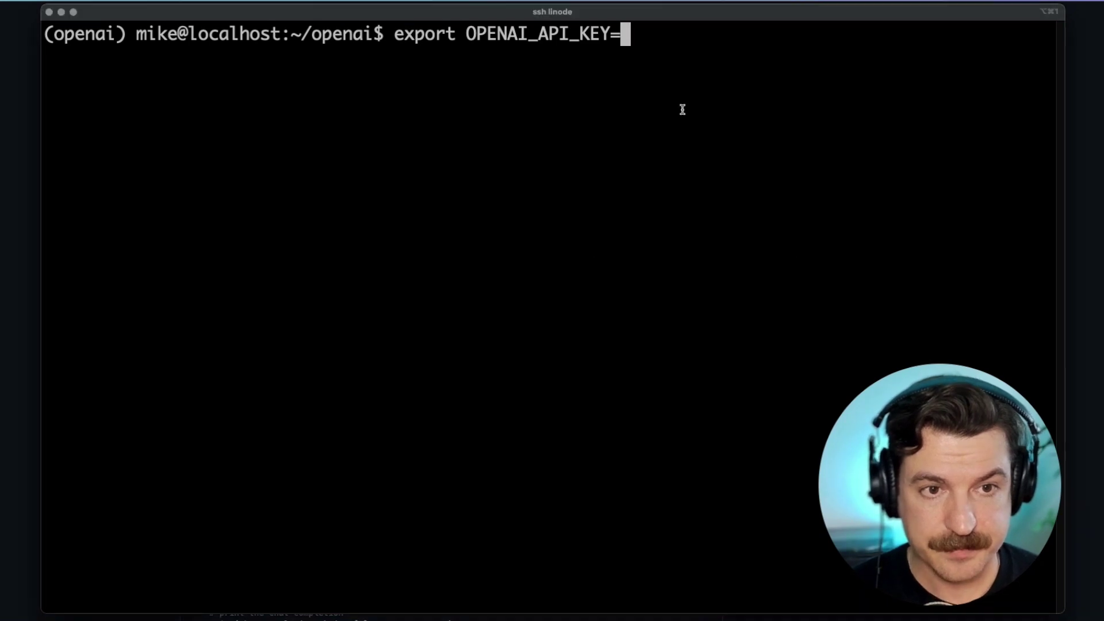
{"action": "key", "text": "super+v"}
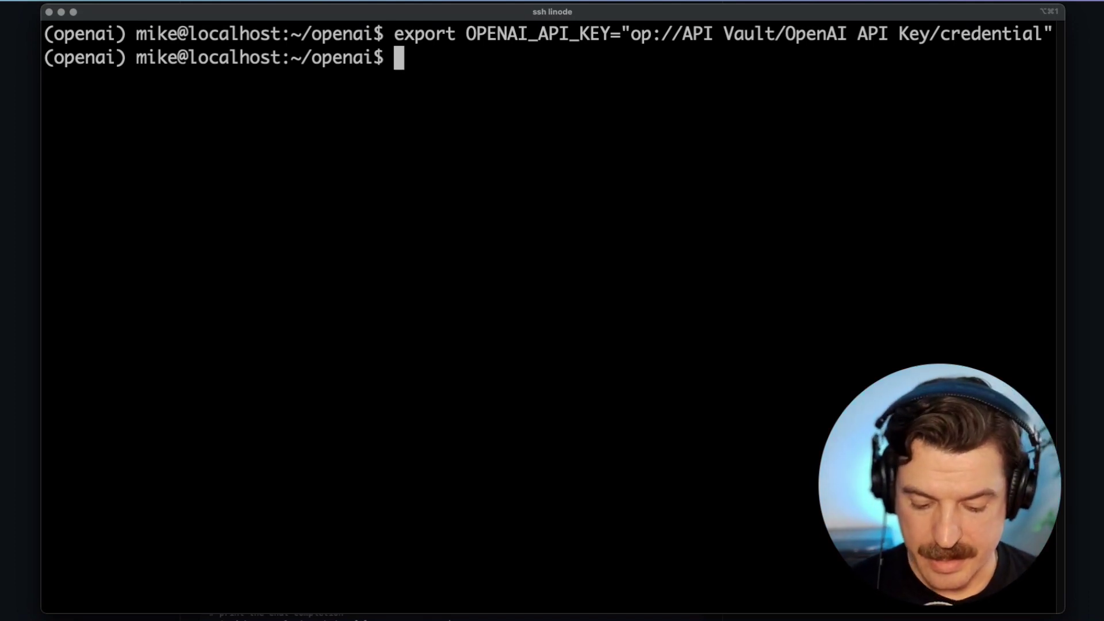
Clear the screen, then run python3 openai_test.py with the query 'test', producing an Authentication Error.
{"action": "type", "text": "clear"}
{"action": "key", "text": "Return"}
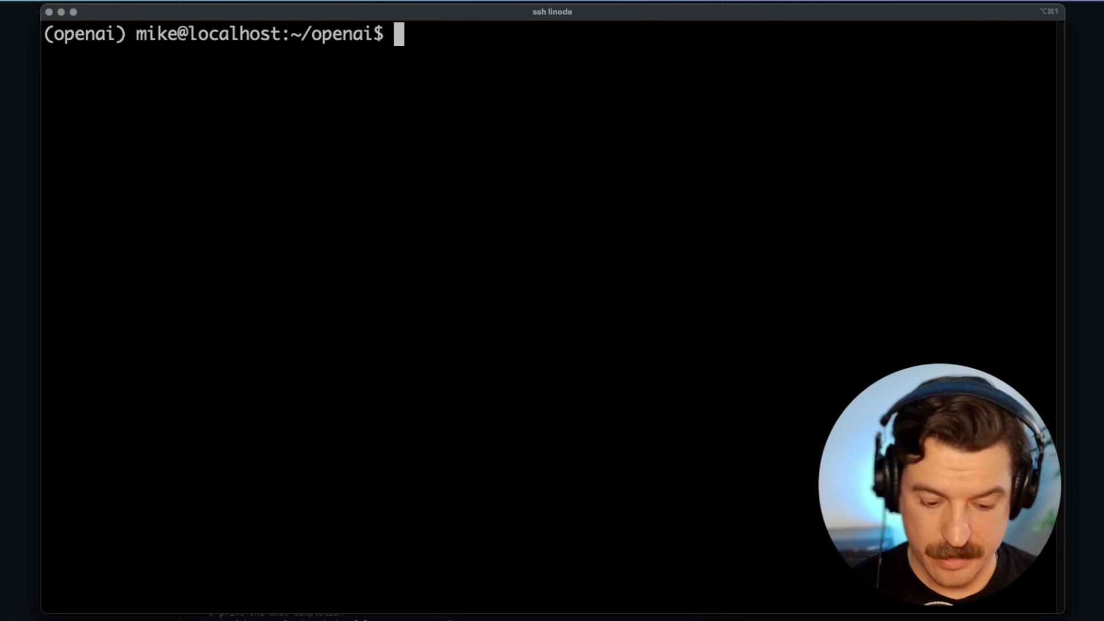
{"action": "type", "text": "py"}
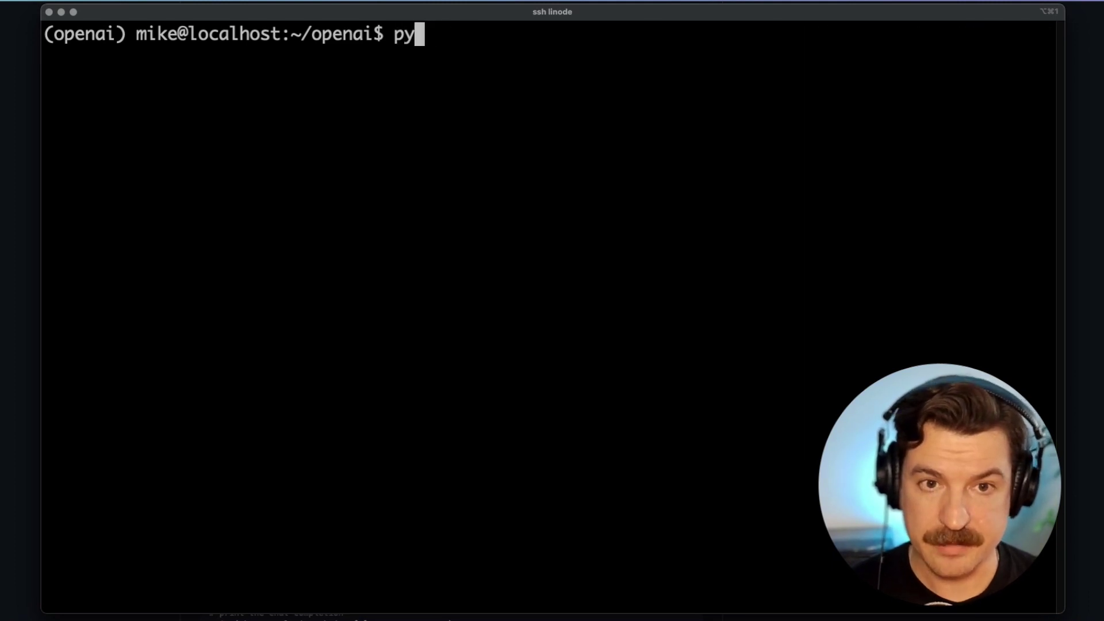
{"action": "type", "text": "thon3 "}
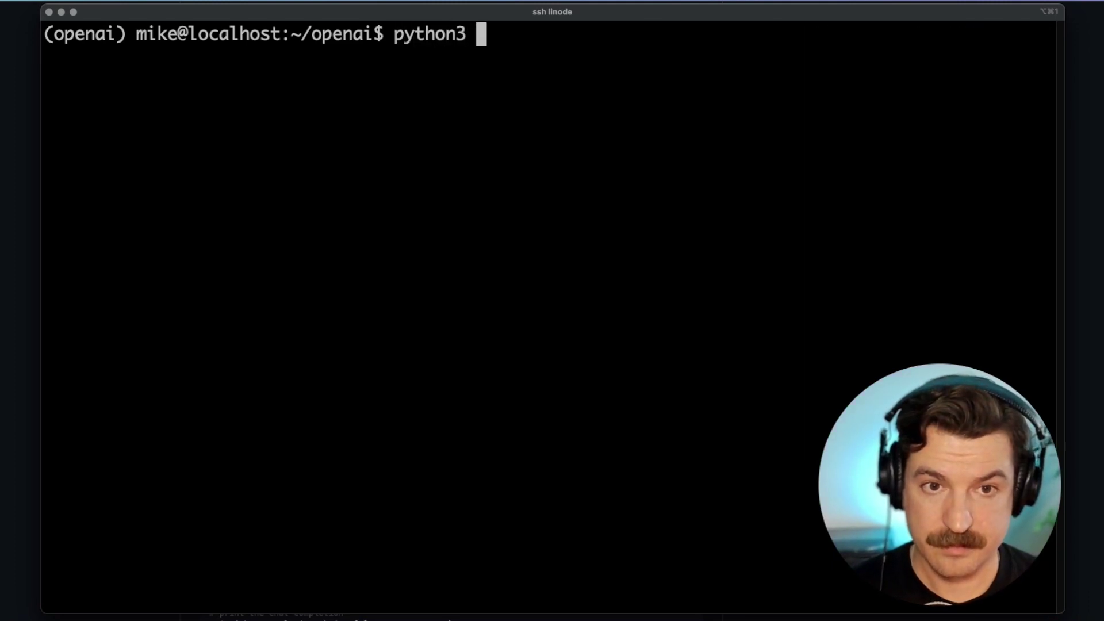
{"action": "type", "text": "openai_test.py"}
{"action": "key", "text": "Return"}
{"action": "type", "text": "t"}
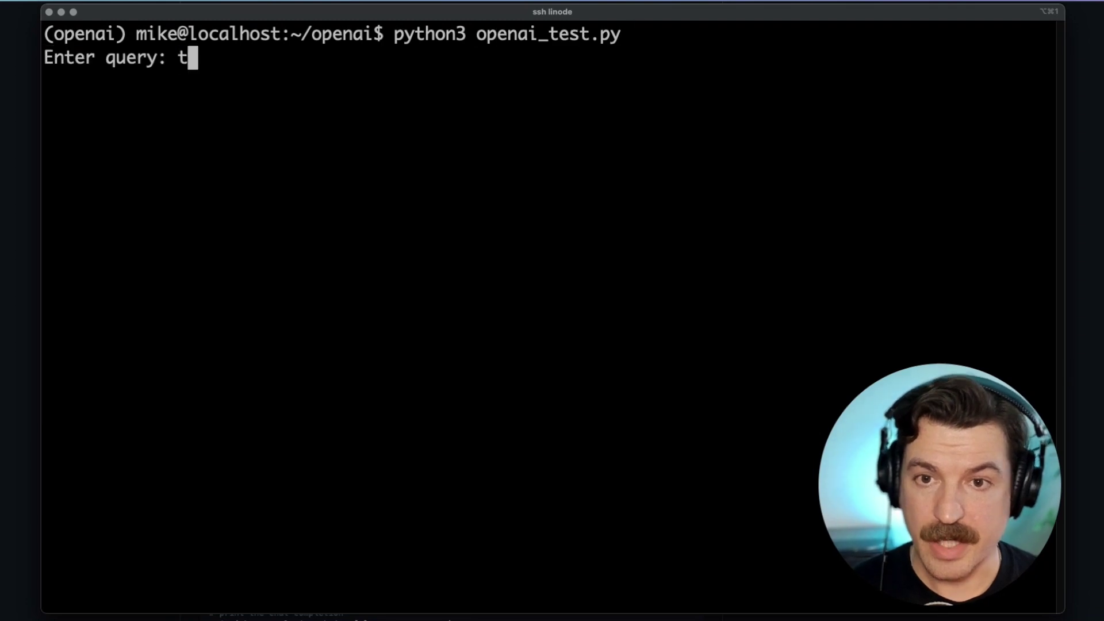
{"action": "type", "text": "est"}
{"action": "key", "text": "Return"}
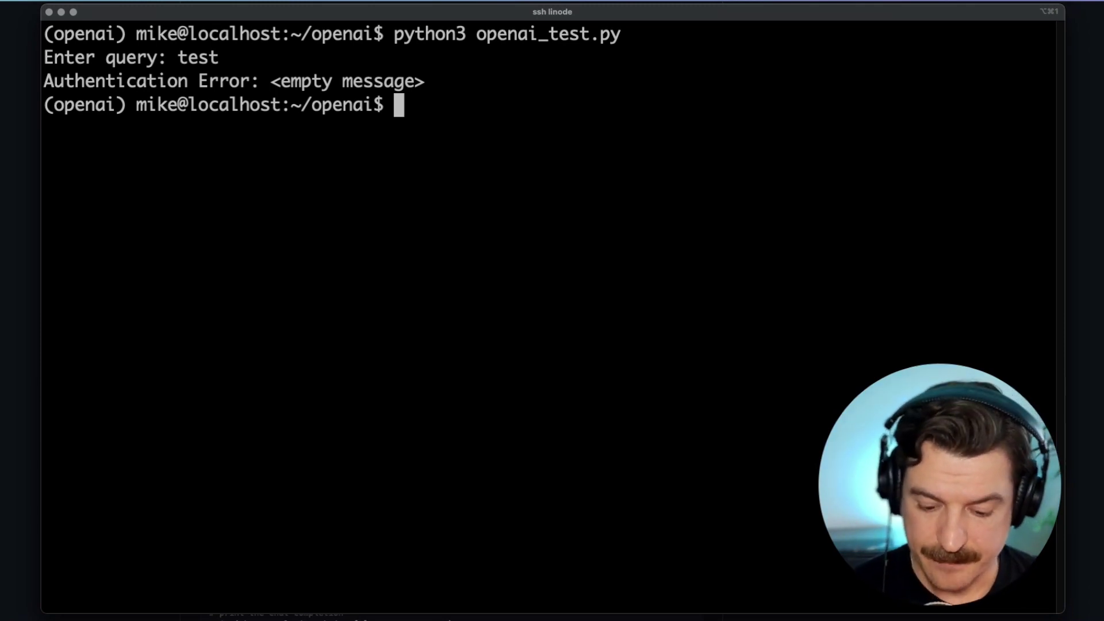
Clear the screen and check the 1Password CLI version with op -v (2.18.0).
{"action": "type", "text": "clear"}
{"action": "key", "text": "Return"}
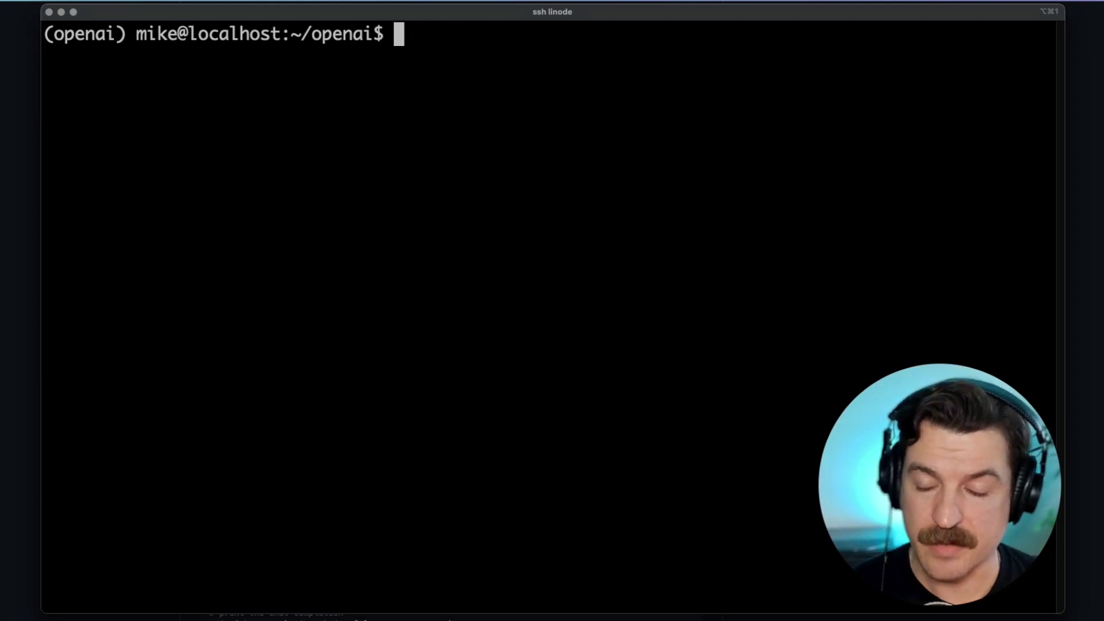
{"action": "type", "text": "op -v"}
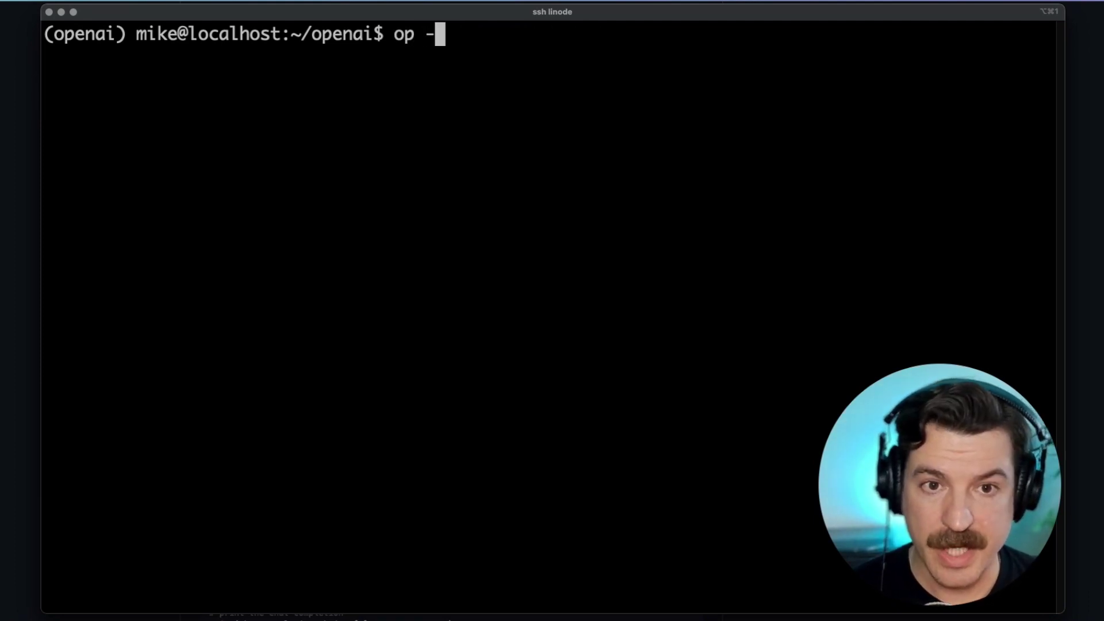
{"action": "key", "text": "Return"}
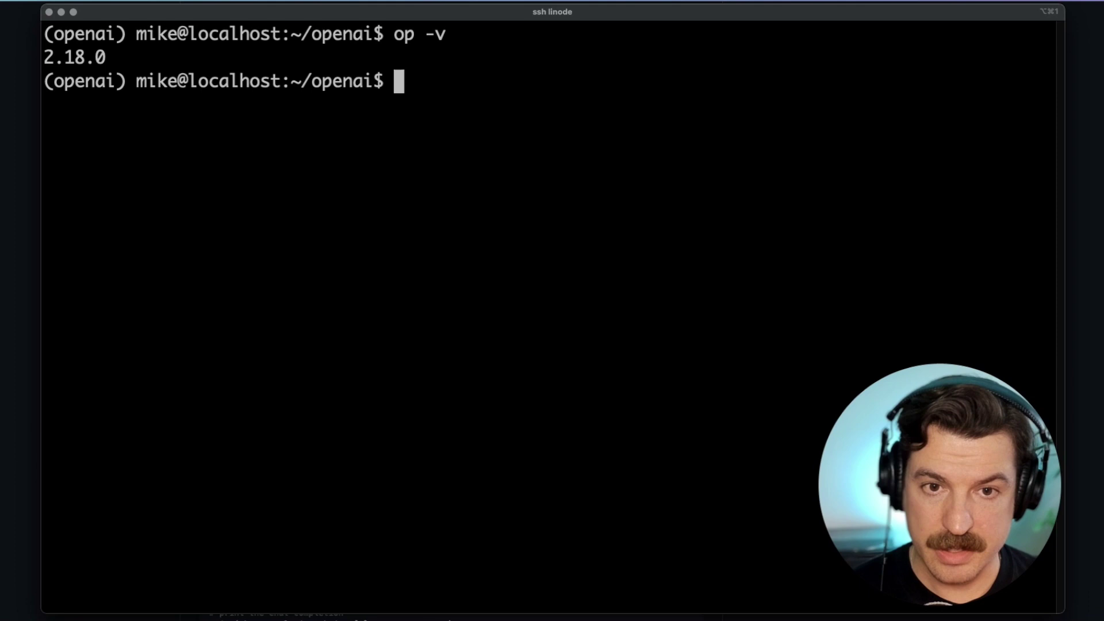
Run op user get --me, answer n to adding an account manually, and clear the screen.
{"action": "left_click", "coordinate": [227, 199]}
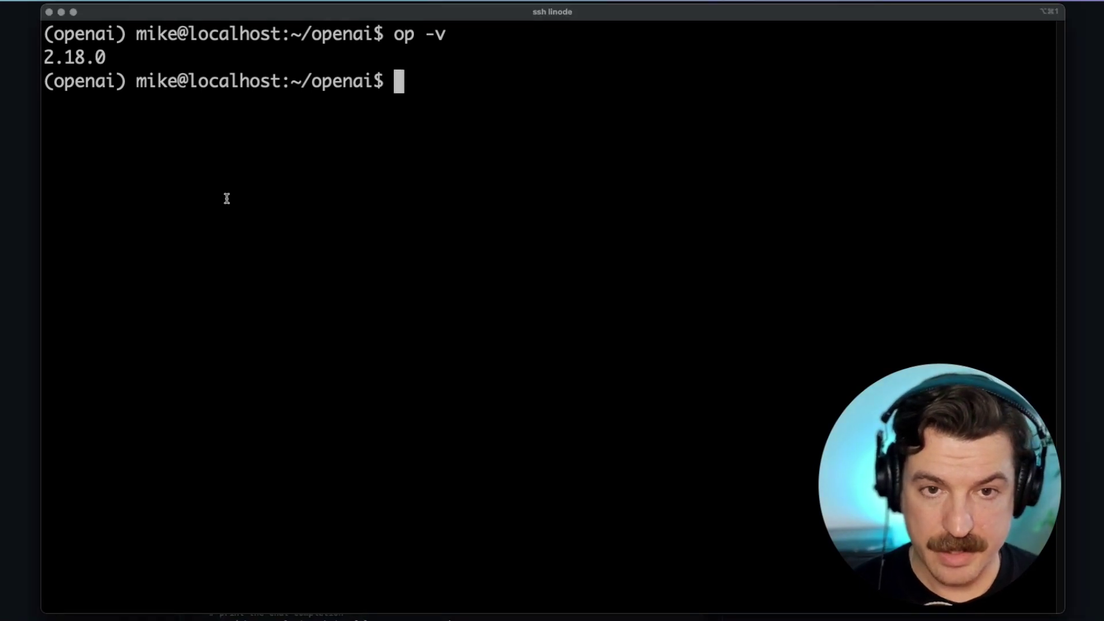
{"action": "type", "text": "op"}
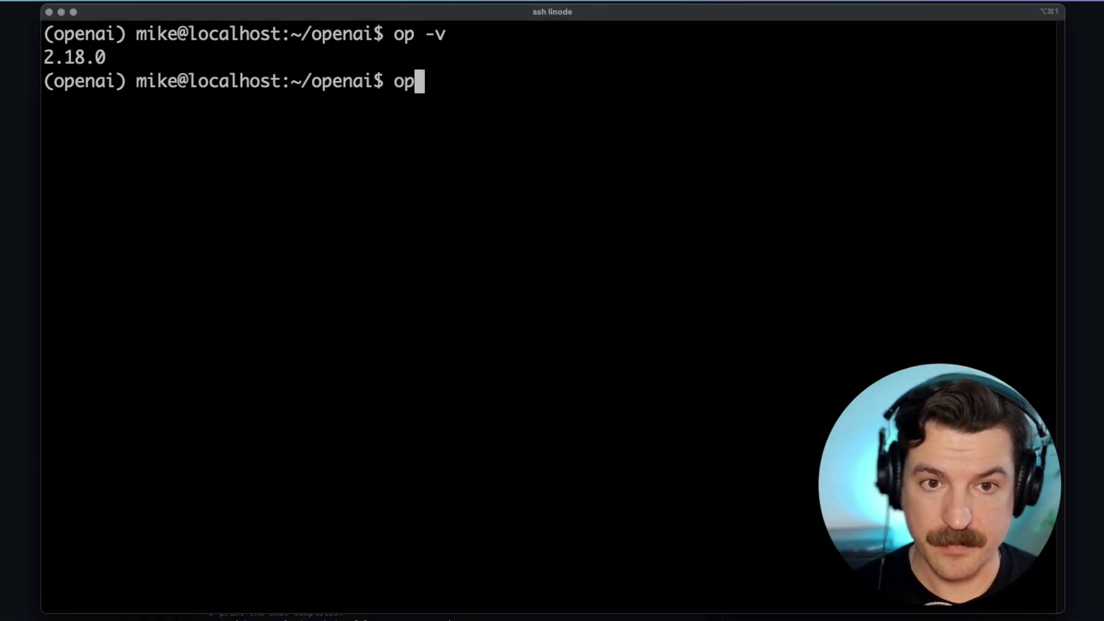
{"action": "type", "text": " user get --m"}
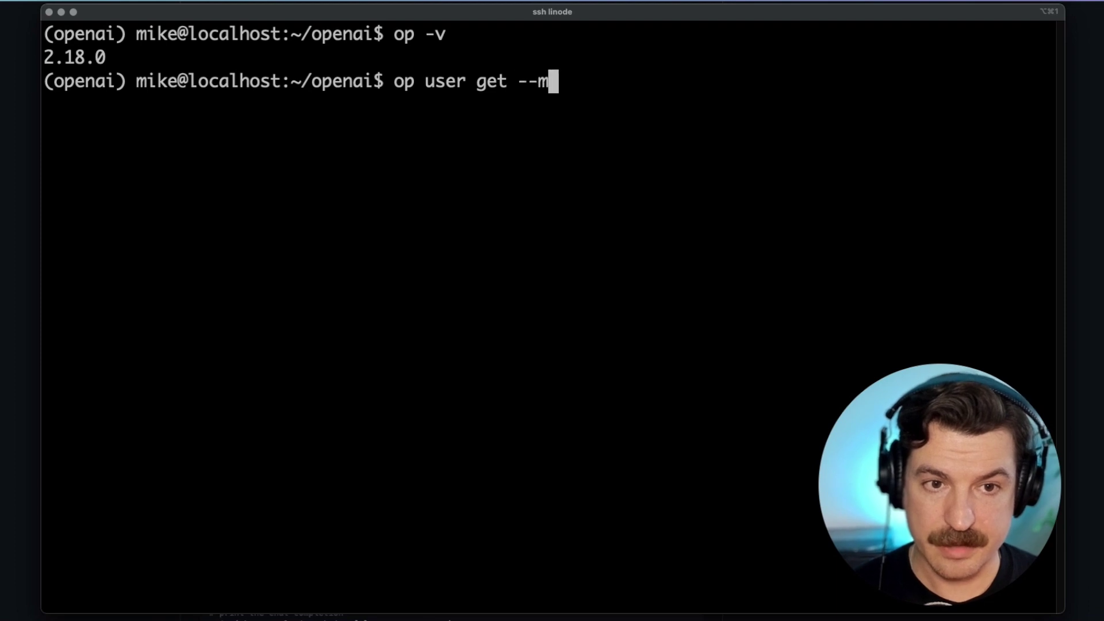
{"action": "type", "text": "e"}
{"action": "key", "text": "Return"}
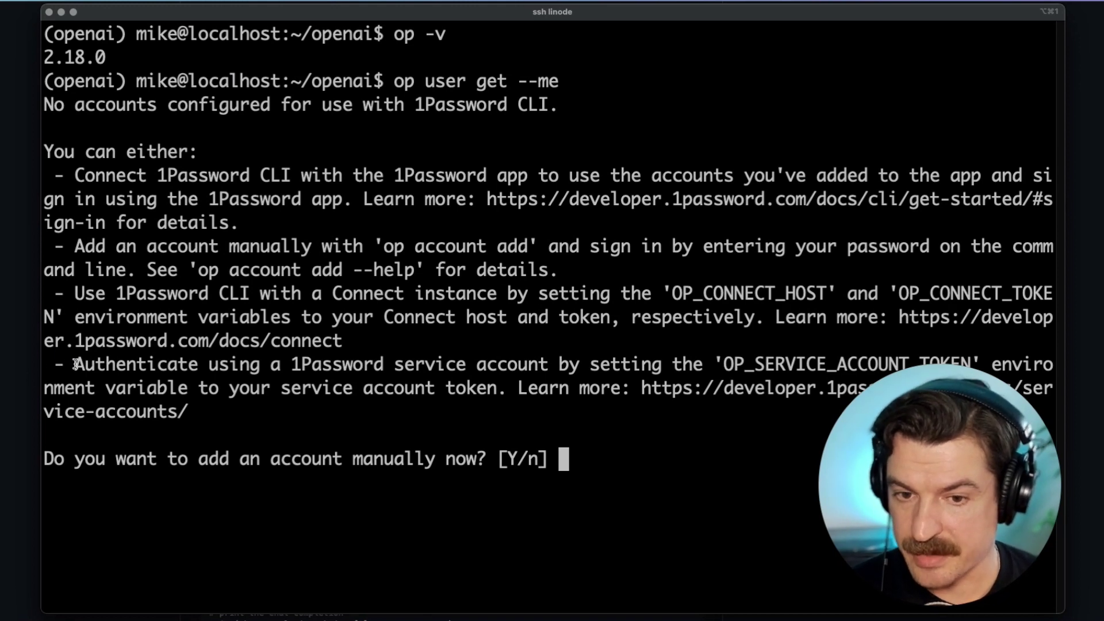
{"action": "left_click_drag", "start_coordinate": [74, 364], "coordinate": [548, 368]}
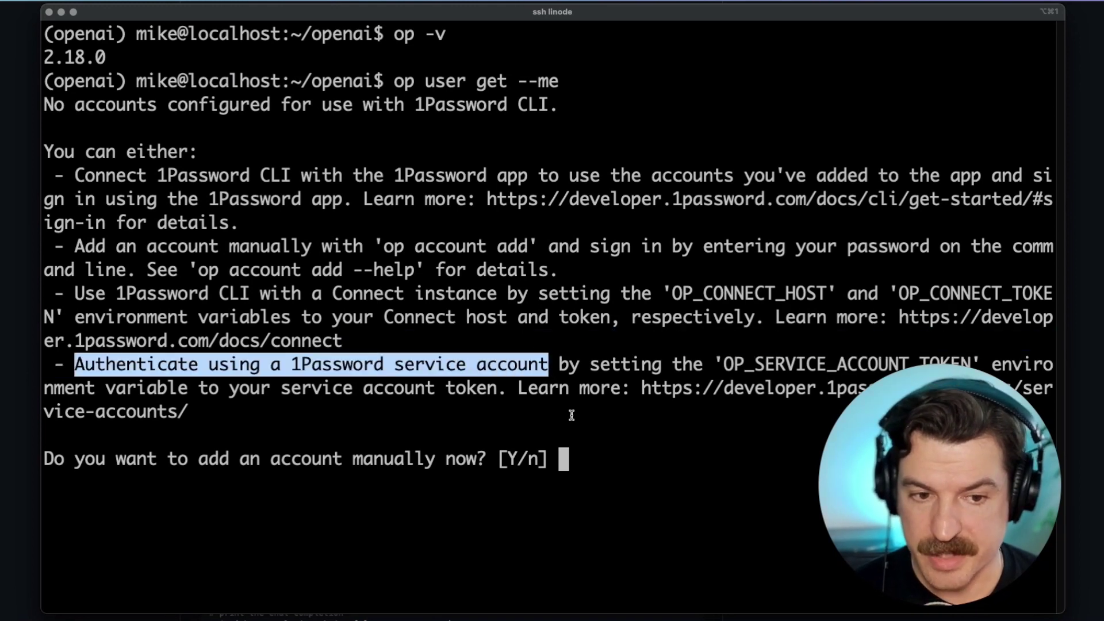
{"action": "left_click", "coordinate": [608, 459]}
{"action": "type", "text": "n"}
{"action": "key", "text": "Return"}
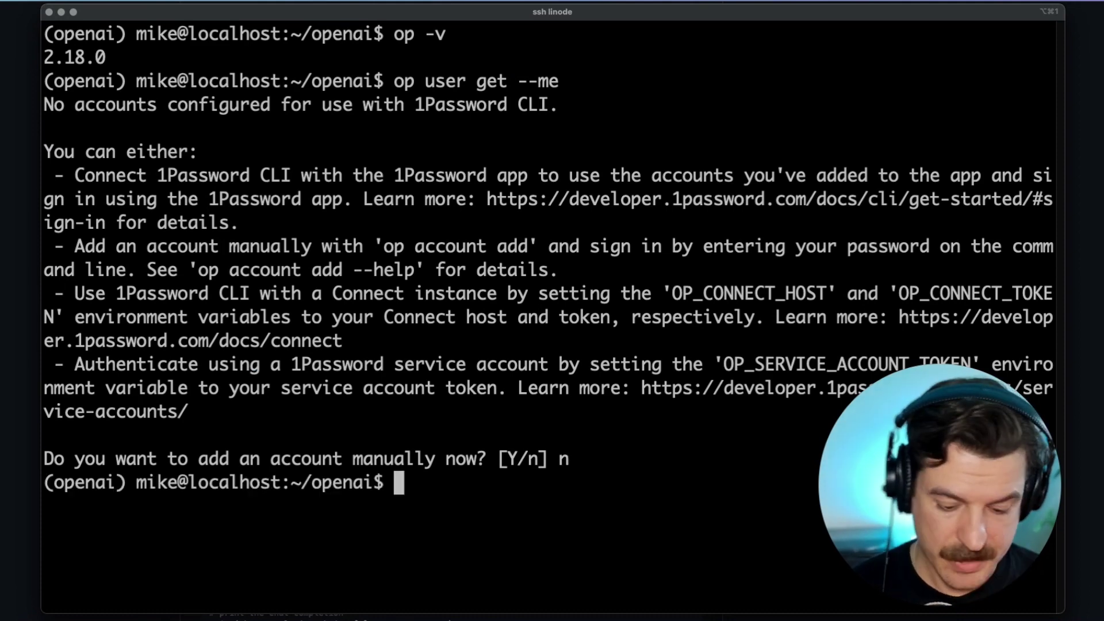
{"action": "type", "text": "clear"}
{"action": "key", "text": "Return"}
In 1Password Integrations, start a new Other service account named 'OpenAI Test'.
{"action": "key", "text": "super+Tab"}
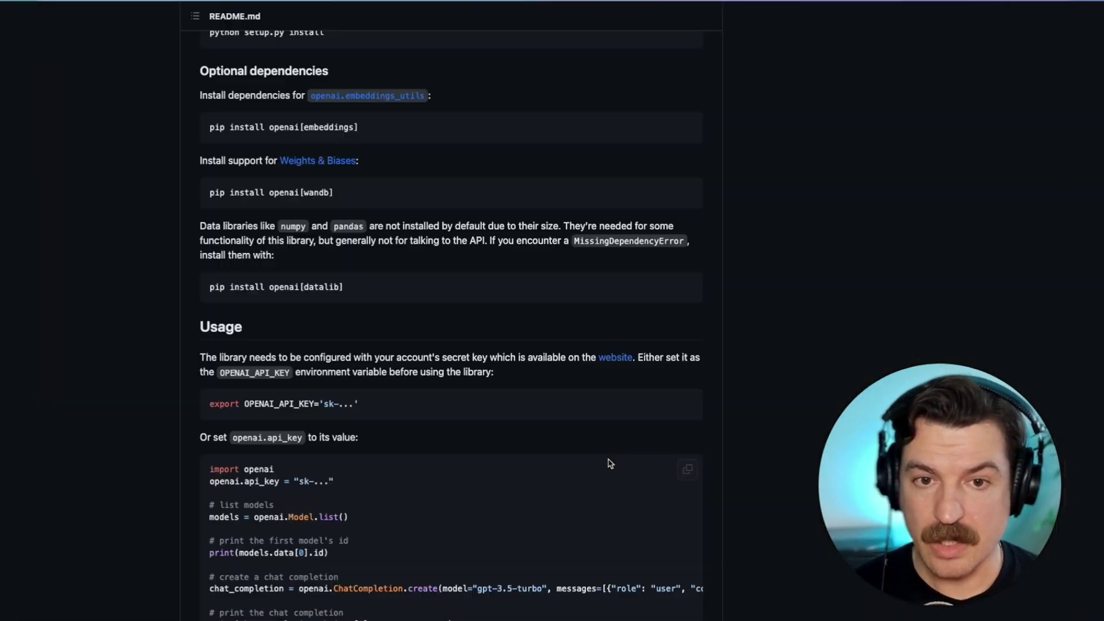
{"action": "key", "text": "super+Tab"}
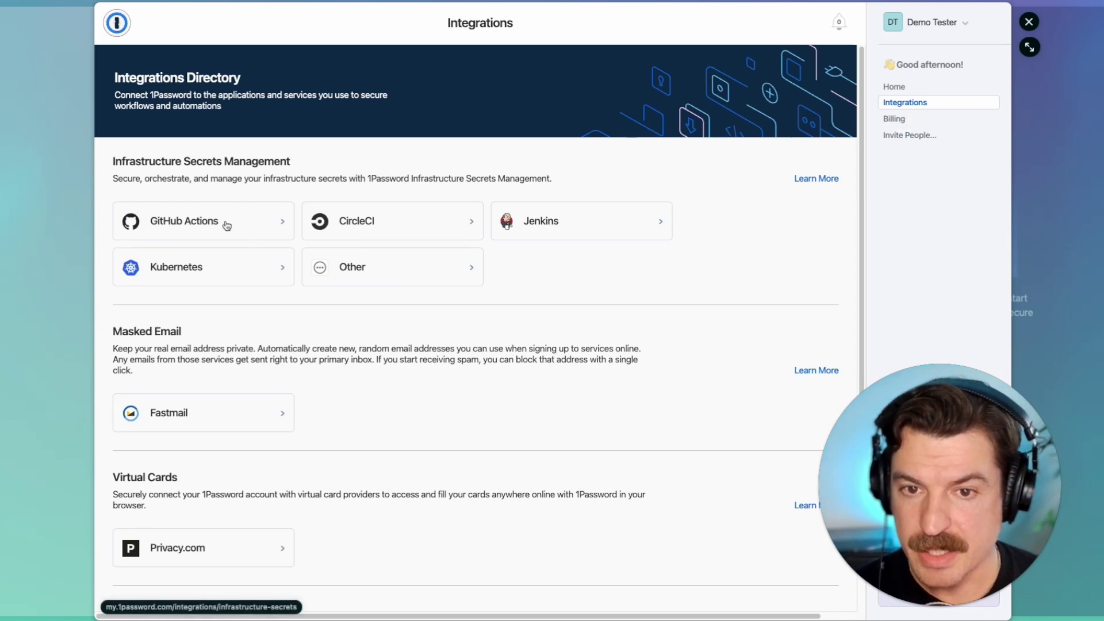
{"action": "left_click", "coordinate": [405, 275]}
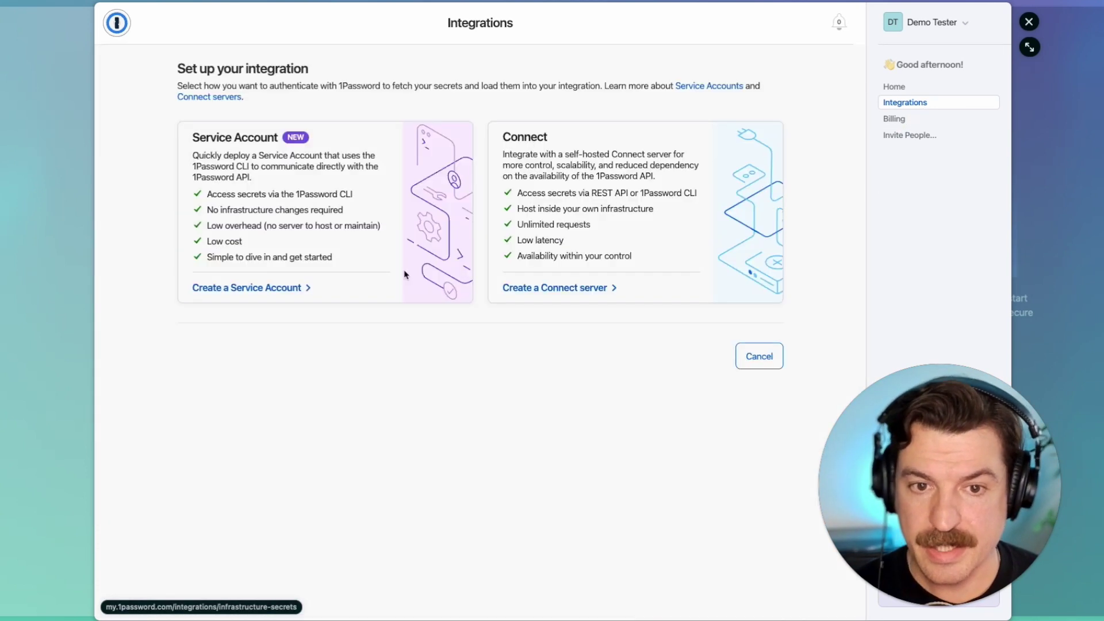
{"action": "left_click", "coordinate": [266, 289]}
{"action": "left_click", "coordinate": [323, 239]}
{"action": "type", "text": "Open"}
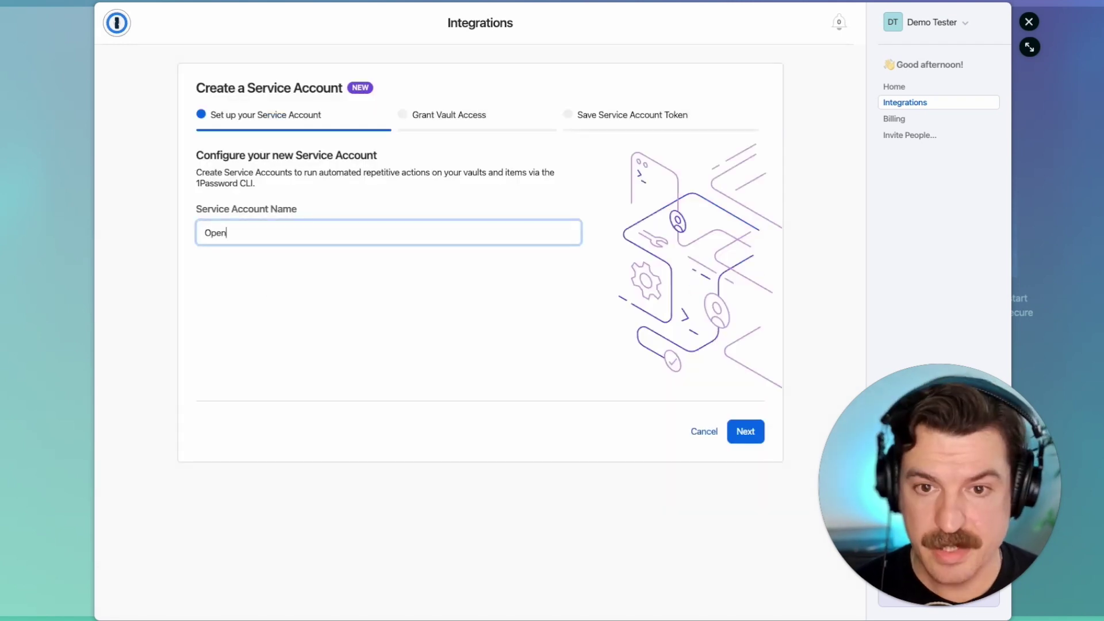
{"action": "type", "text": "AI Test"}
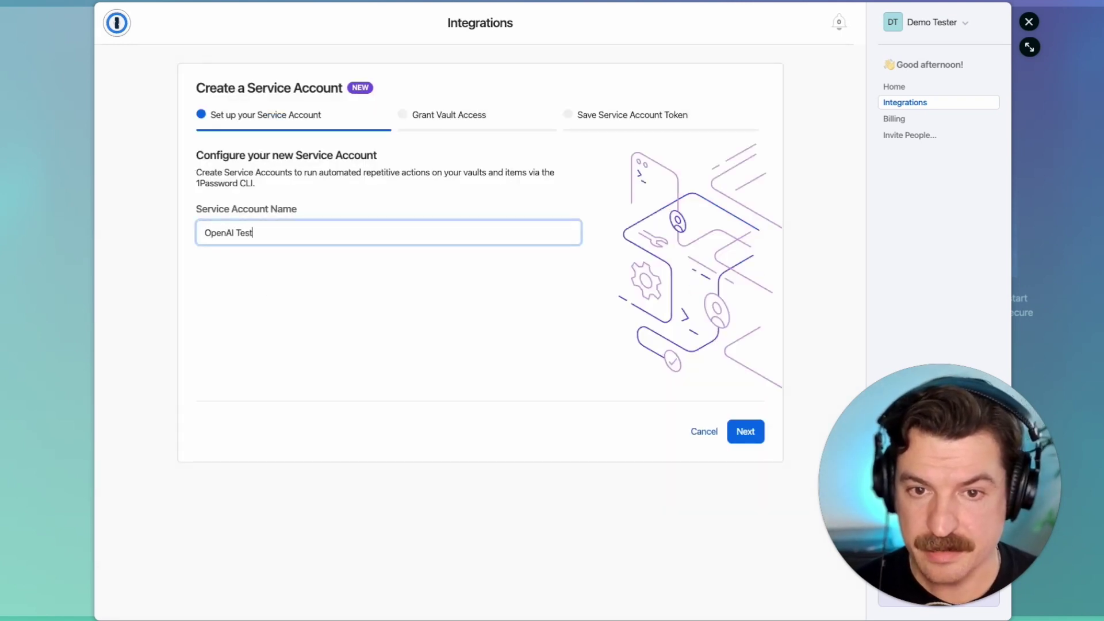
Grant it read access to API Vault, create the account, and copy its token.
{"action": "left_click", "coordinate": [750, 442]}
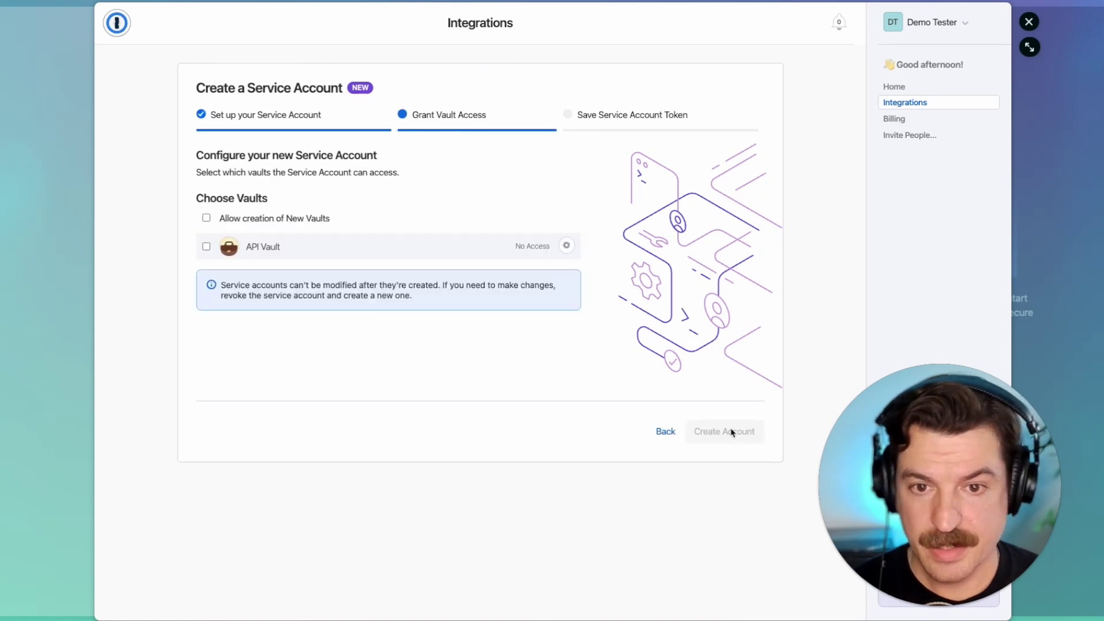
{"action": "left_click", "coordinate": [206, 246]}
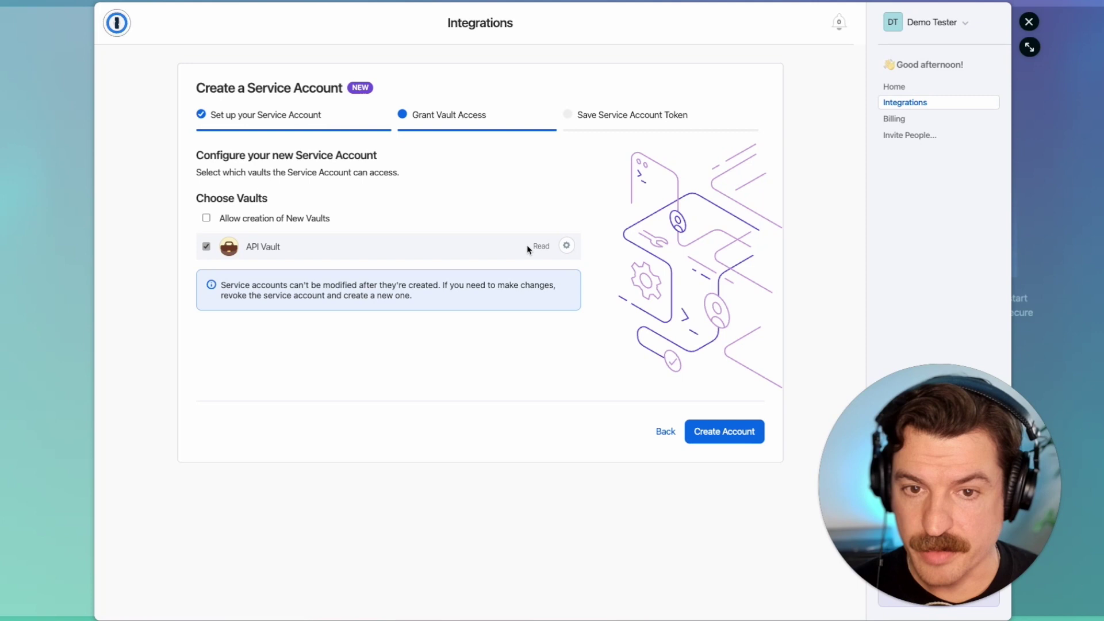
{"action": "left_click", "coordinate": [745, 443]}
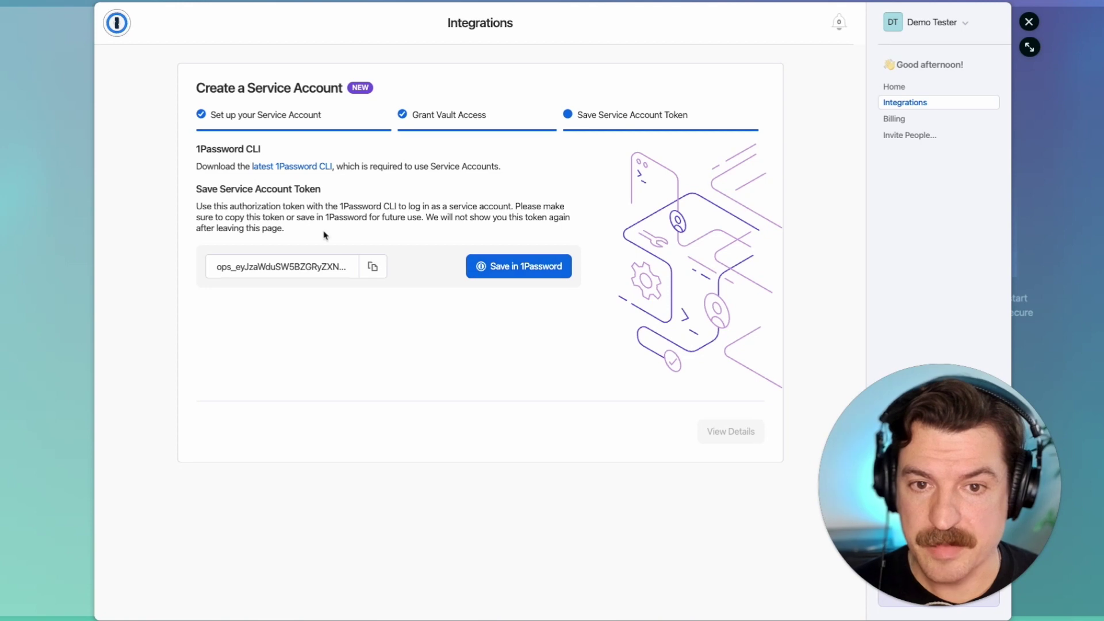
{"action": "left_click", "coordinate": [372, 266]}
{"action": "key", "text": "super+Tab"}
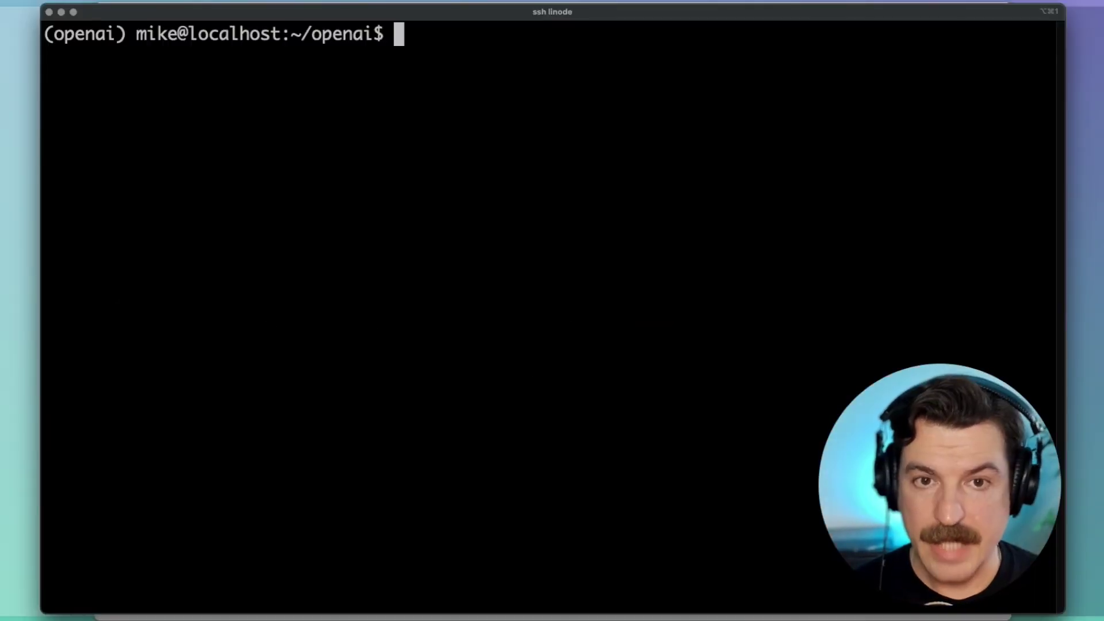
Export OP_SERVICE_ACCOUNT_TOKEN with the pasted service account token, then clear the screen.
{"action": "type", "text": "export OP"}
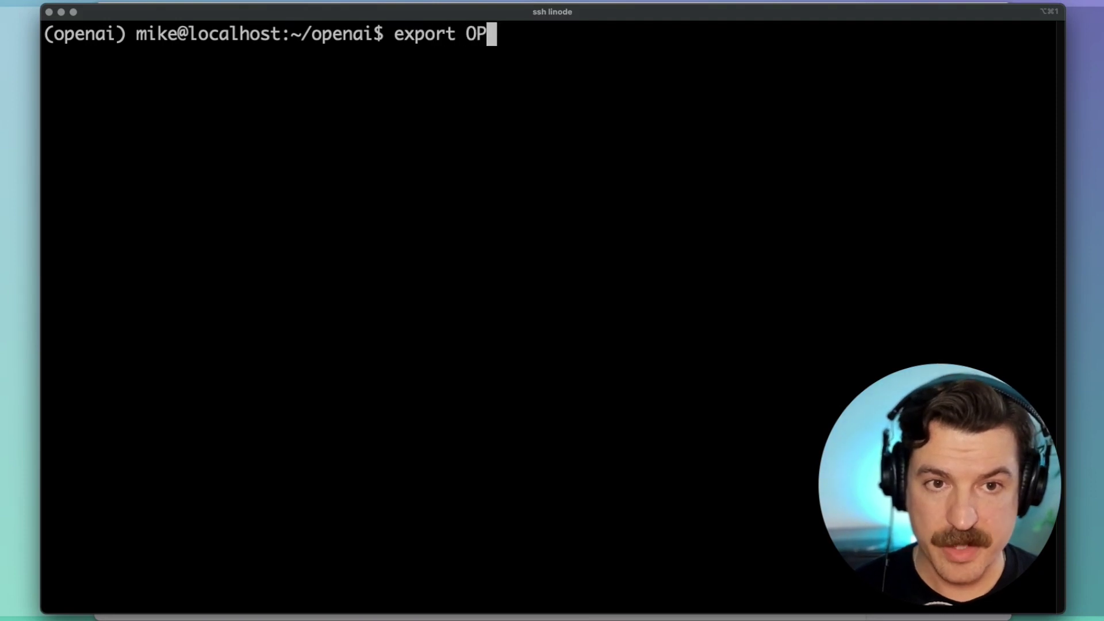
{"action": "type", "text": "_SERVICE_AC"}
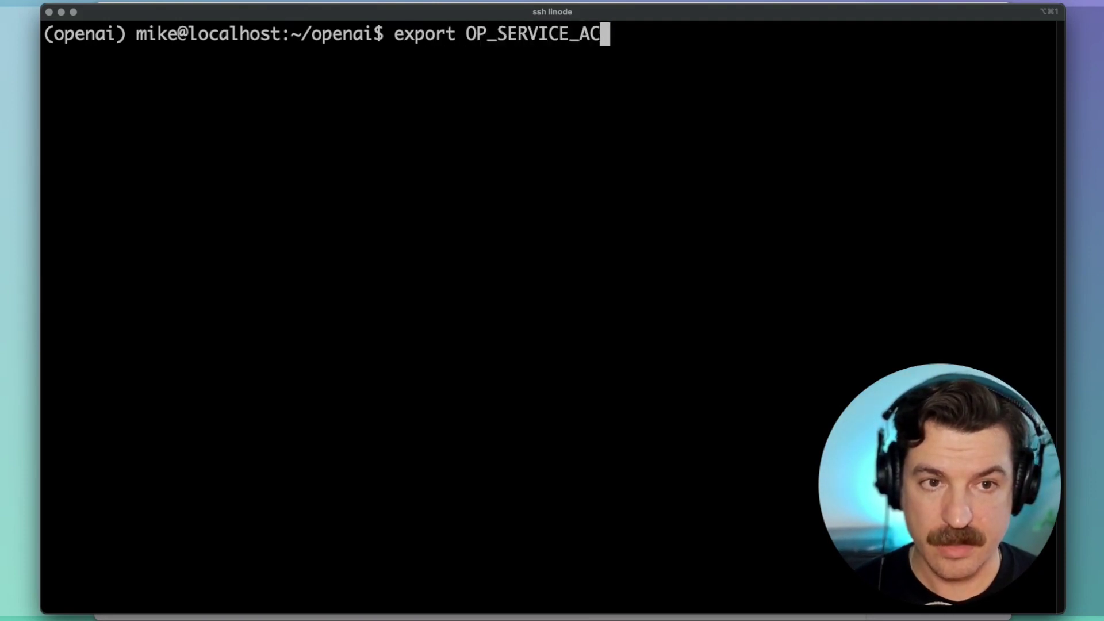
{"action": "type", "text": "COUNT_TOKE"}
{"action": "key", "text": "BackSpace"}
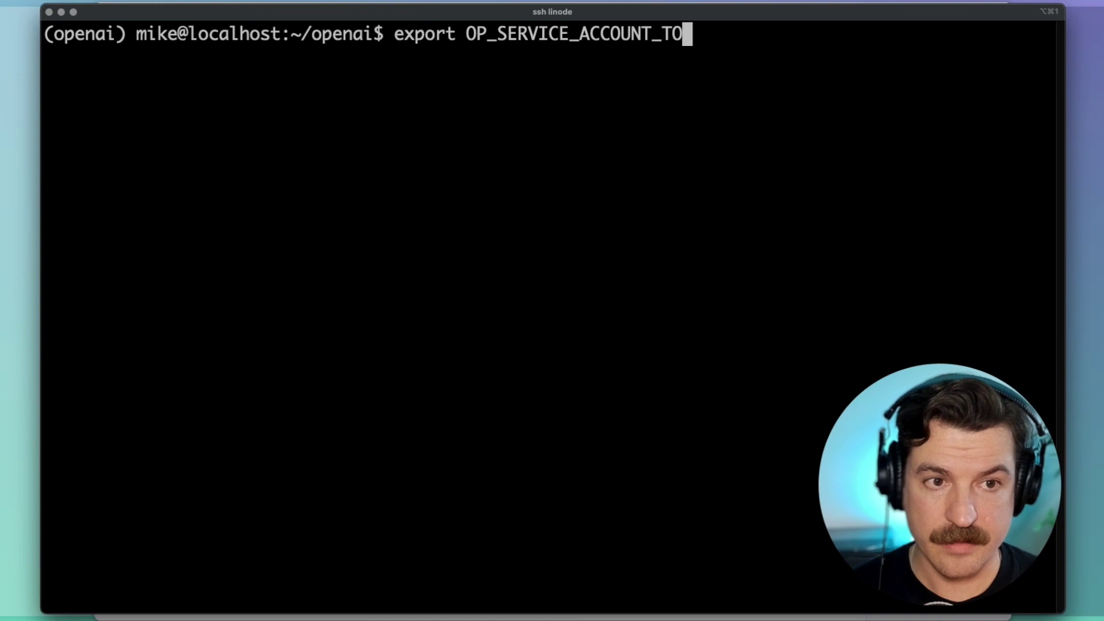
{"action": "type", "text": "KEN="}
{"action": "key", "text": "super+v"}
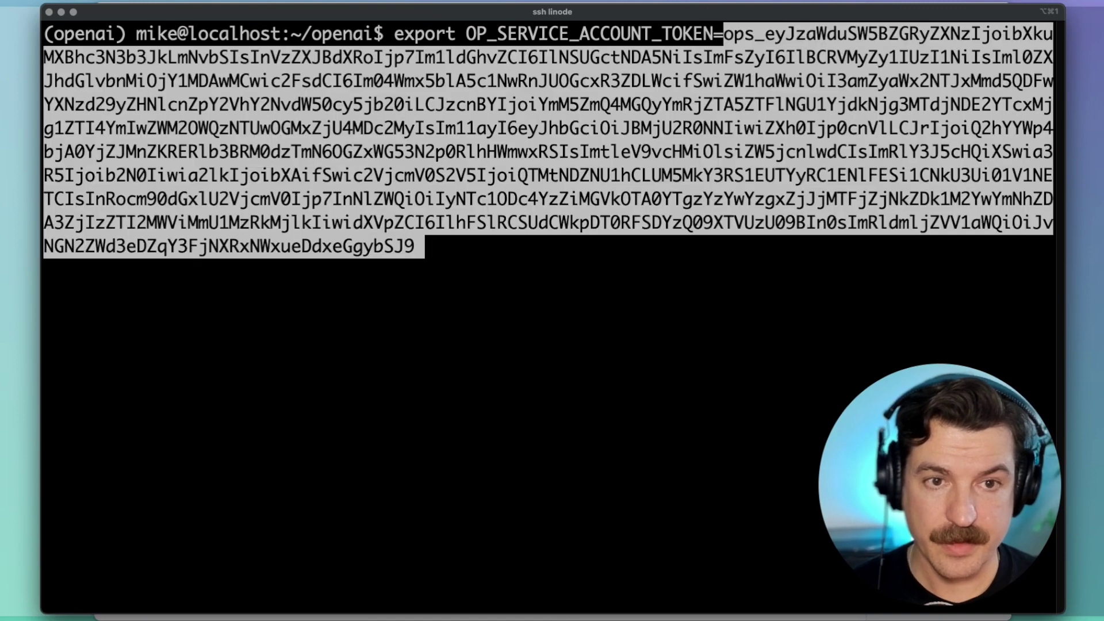
{"action": "key", "text": "Return"}
{"action": "type", "text": "jkl"}
{"action": "key", "text": "BackSpace"}
{"action": "key", "text": "BackSpace"}
{"action": "key", "text": "BackSpace"}
{"action": "type", "text": "clear"}
{"action": "key", "text": "Return"}
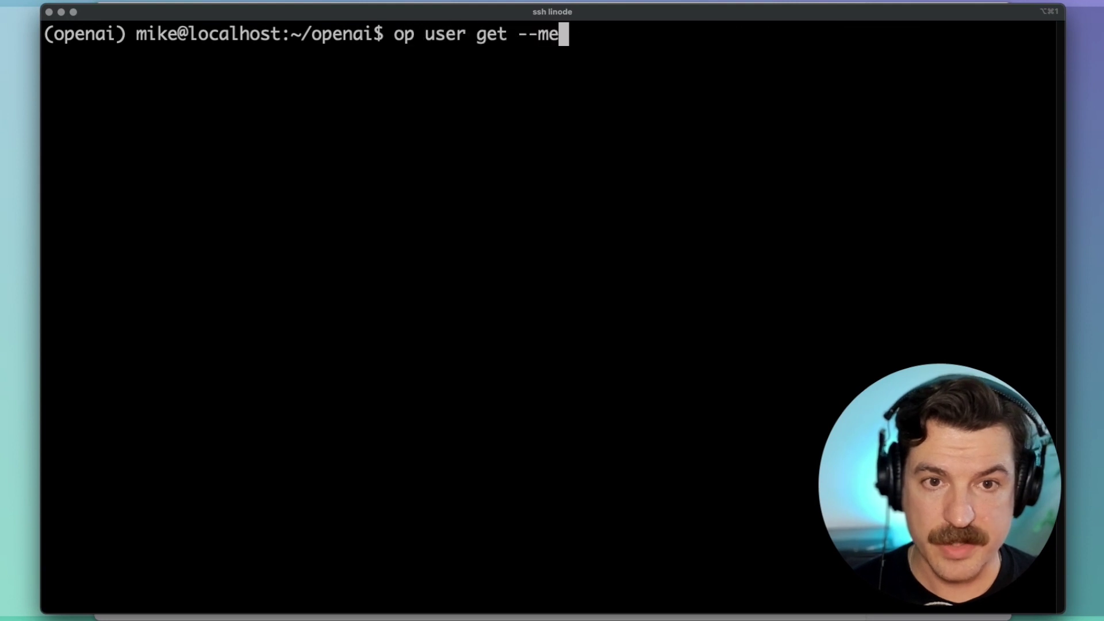
Run op user get --me to confirm the OpenAI Test service account, highlighting its ID and Name.
{"action": "key", "text": "Return"}
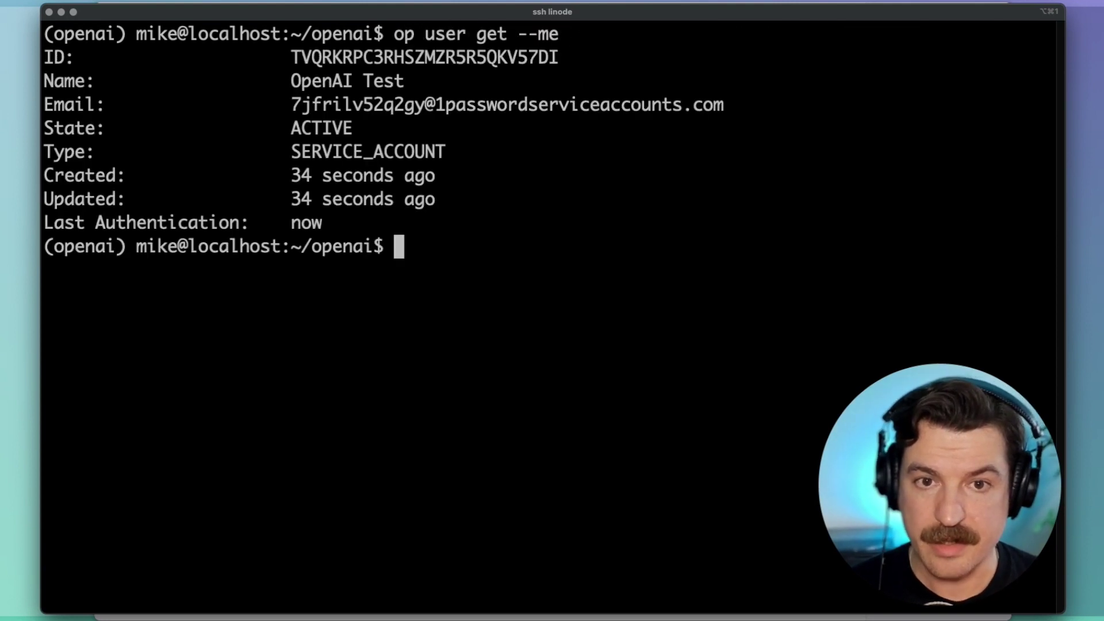
{"action": "double_click", "coordinate": [331, 65]}
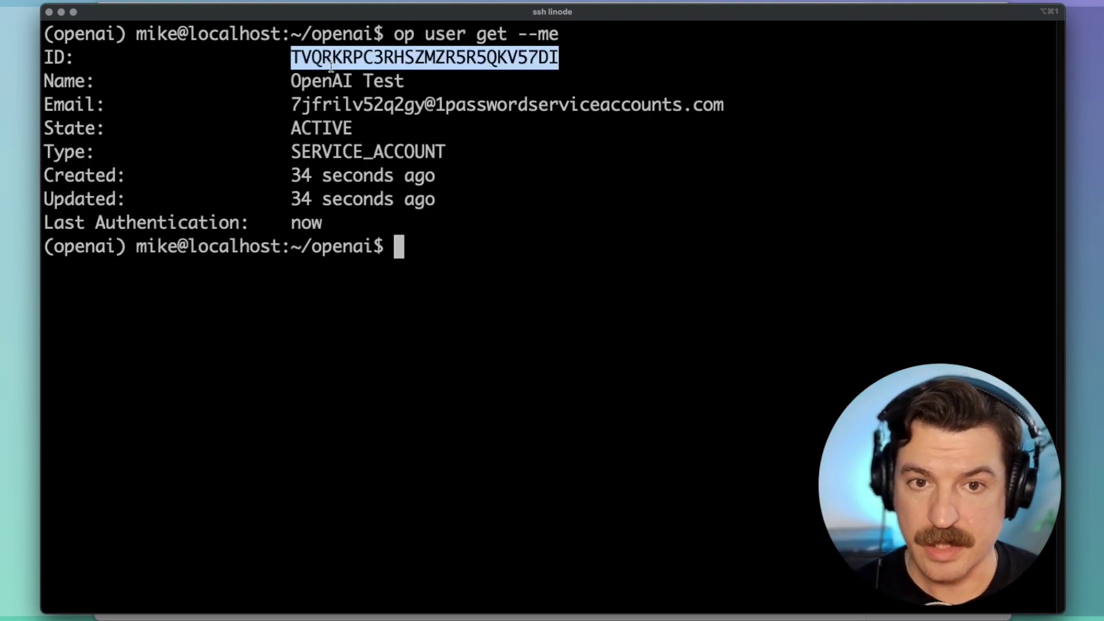
{"action": "left_click", "coordinate": [322, 87]}
{"action": "triple_click", "coordinate": [321, 87]}
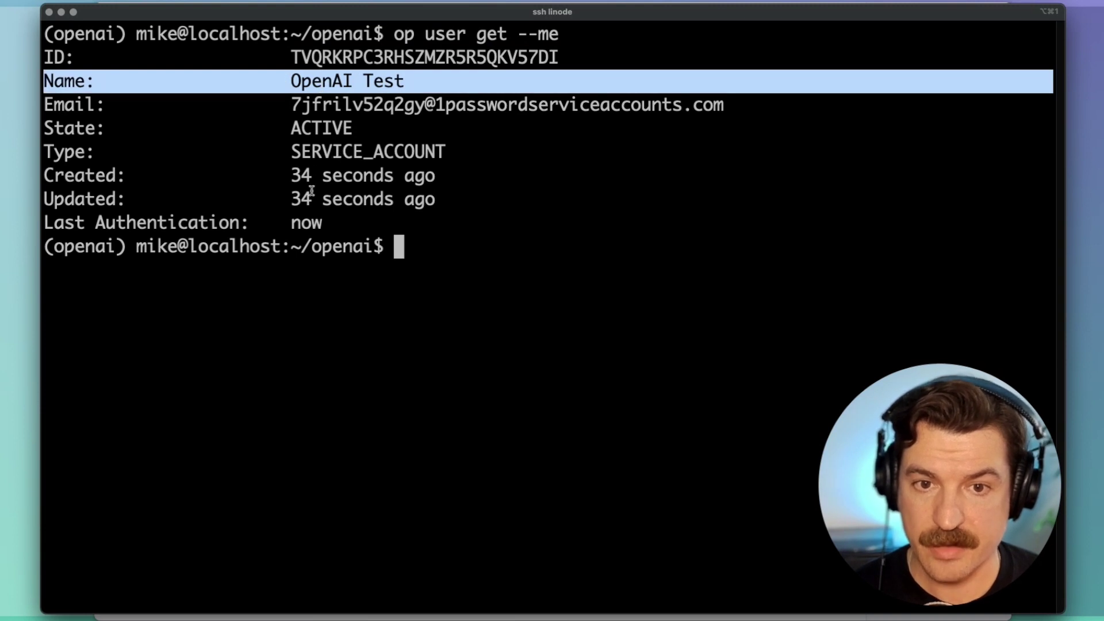
{"action": "left_click", "coordinate": [568, 259]}
Clear the screen and launch openai_test.py through 'op run -- python3' with 1Password secrets.
{"action": "type", "text": "clear"}
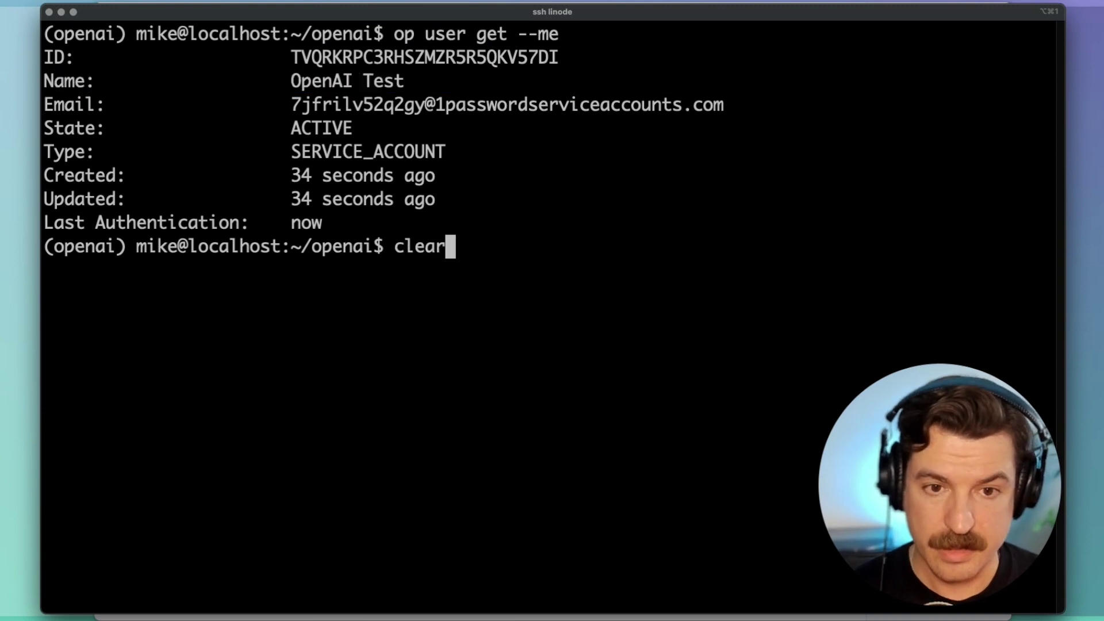
{"action": "key", "text": "Return"}
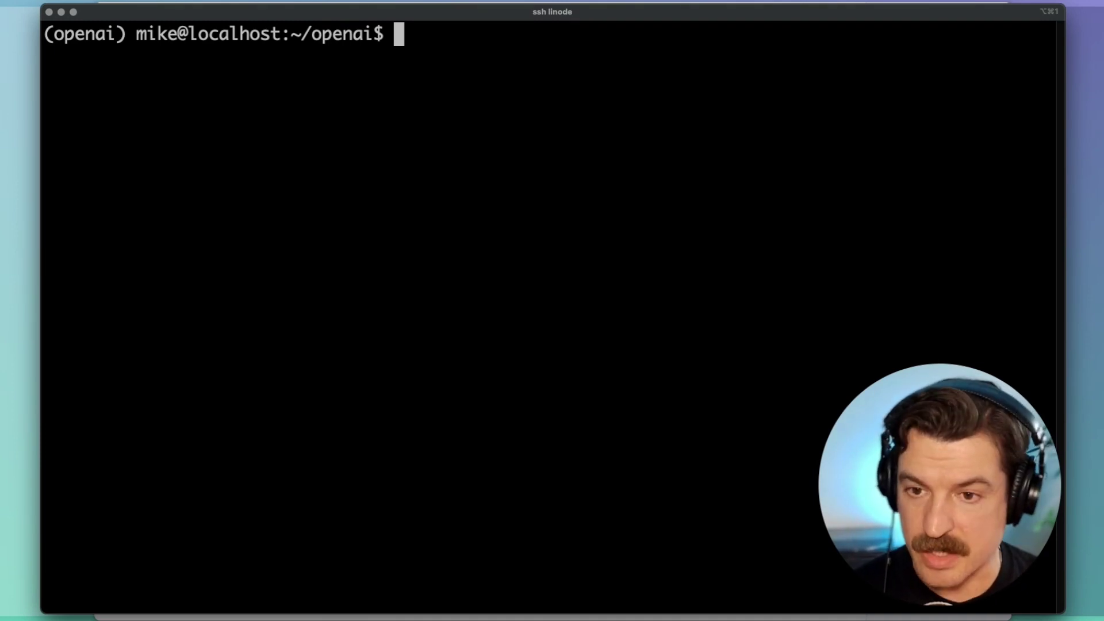
{"action": "type", "text": "op run --"}
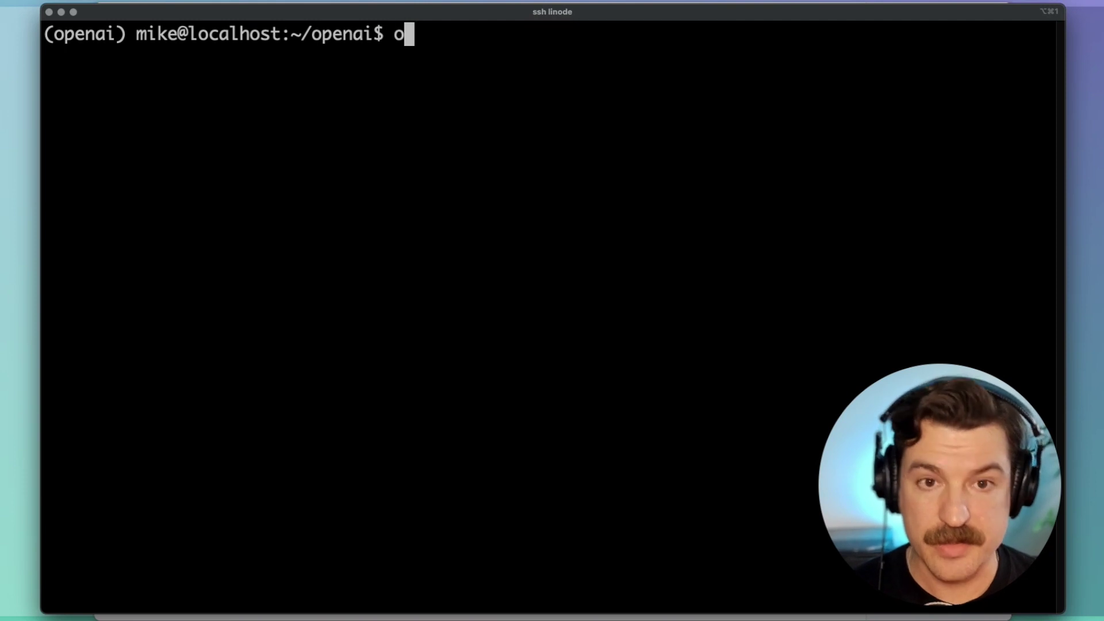
{"action": "type", "text": " python4"}
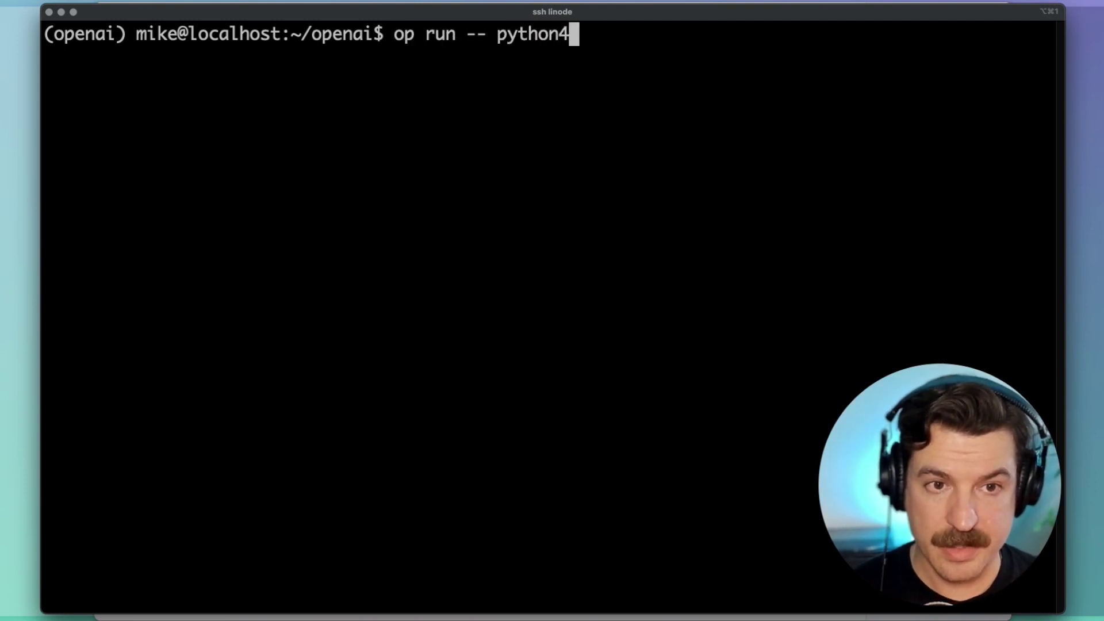
{"action": "key", "text": "BackSpace"}
{"action": "type", "text": "3 "}
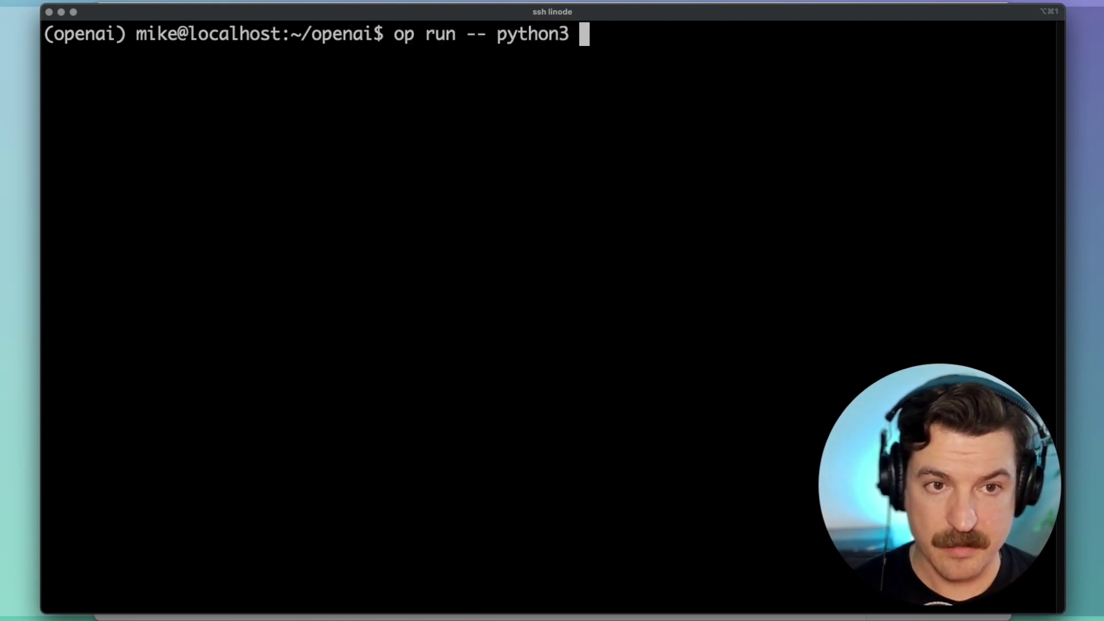
{"action": "type", "text": "openai"}
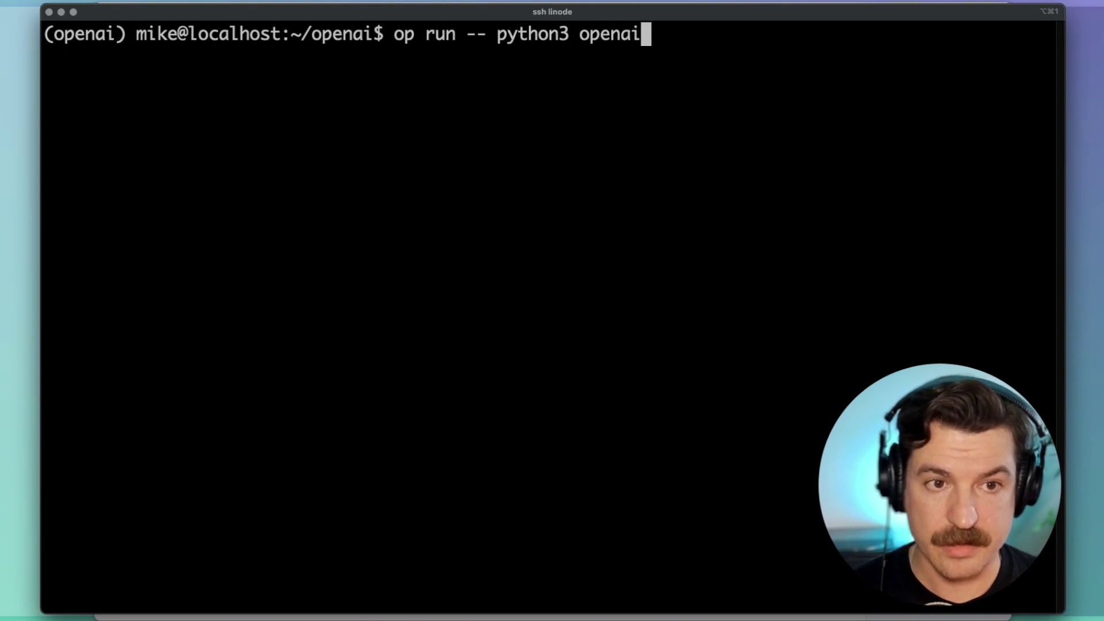
{"action": "type", "text": "_test.py"}
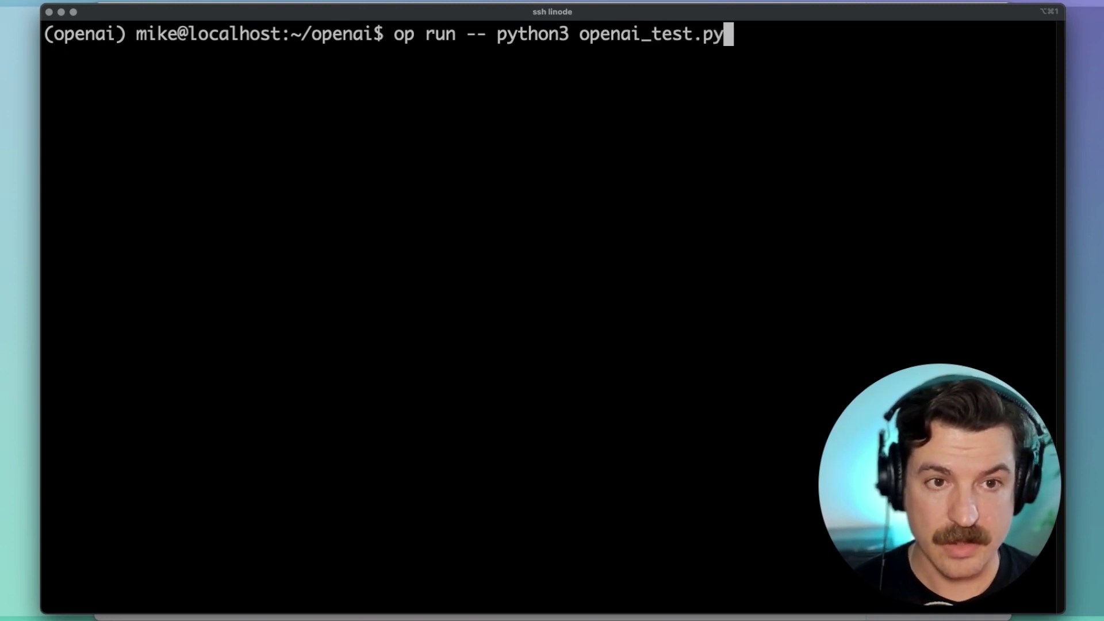
{"action": "key", "text": "Return"}
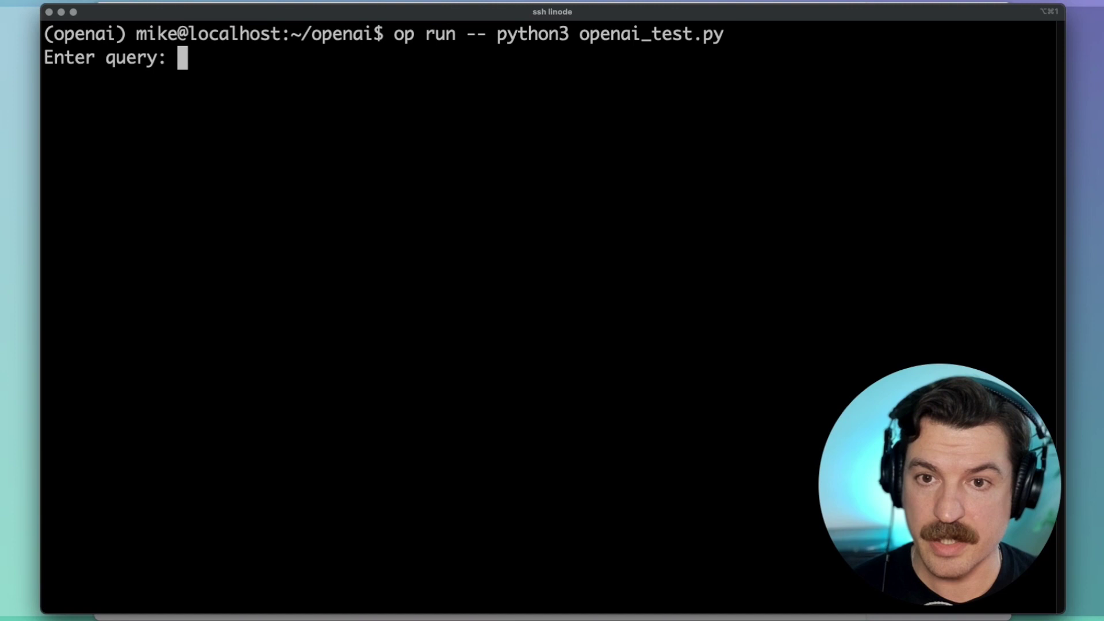
Ask the script to 'Write a tagline for a romantic comedy about 1Password'.
{"action": "type", "text": "WRi"}
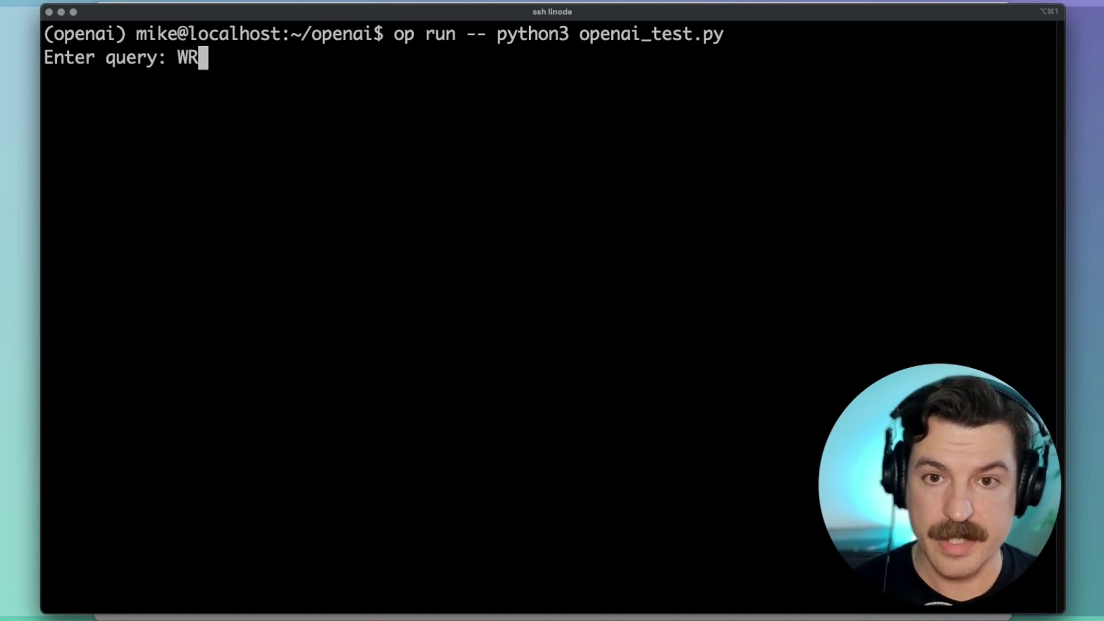
{"action": "key", "text": "BackSpace"}
{"action": "key", "text": "BackSpace"}
{"action": "type", "text": "rite a tafg"}
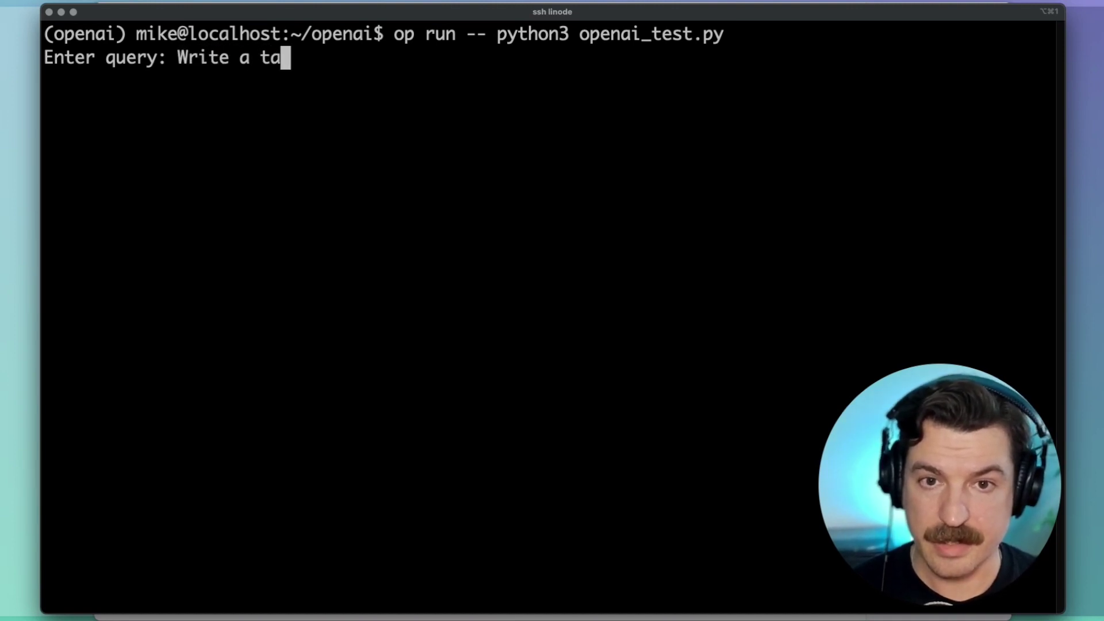
{"action": "key", "text": "BackSpace"}
{"action": "key", "text": "BackSpace"}
{"action": "type", "text": "gline for"}
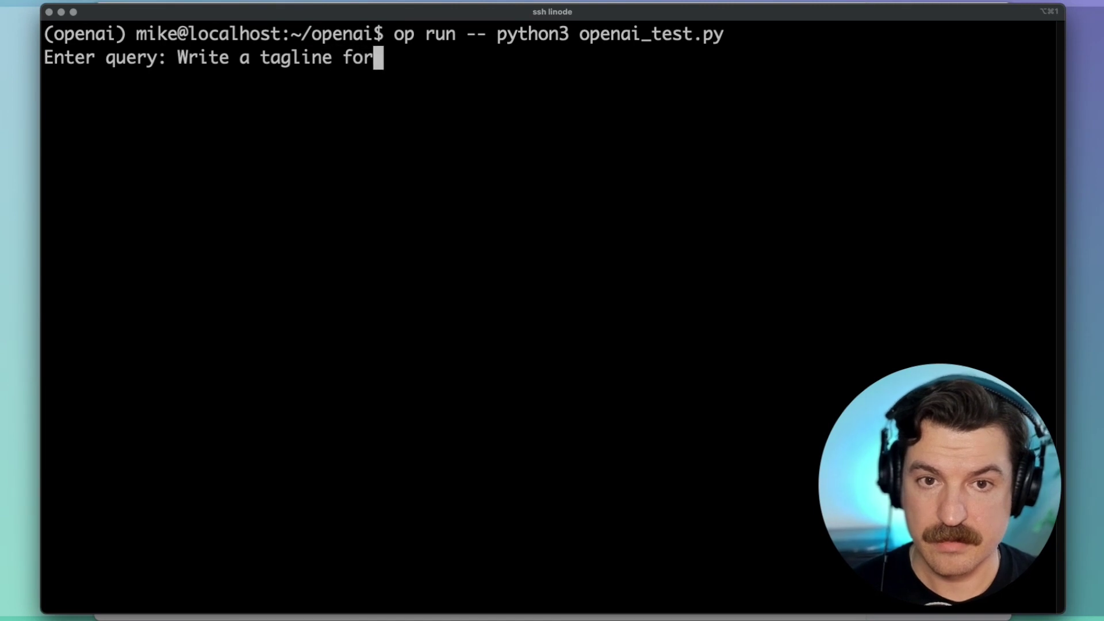
{"action": "type", "text": " a romantic c"}
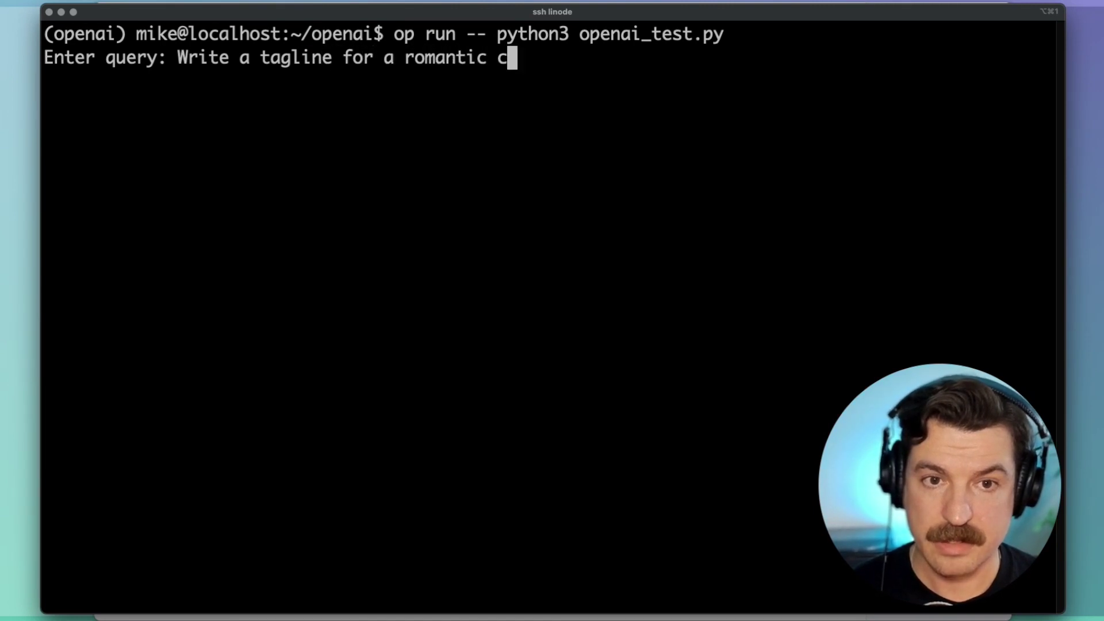
{"action": "type", "text": "omedy abou"}
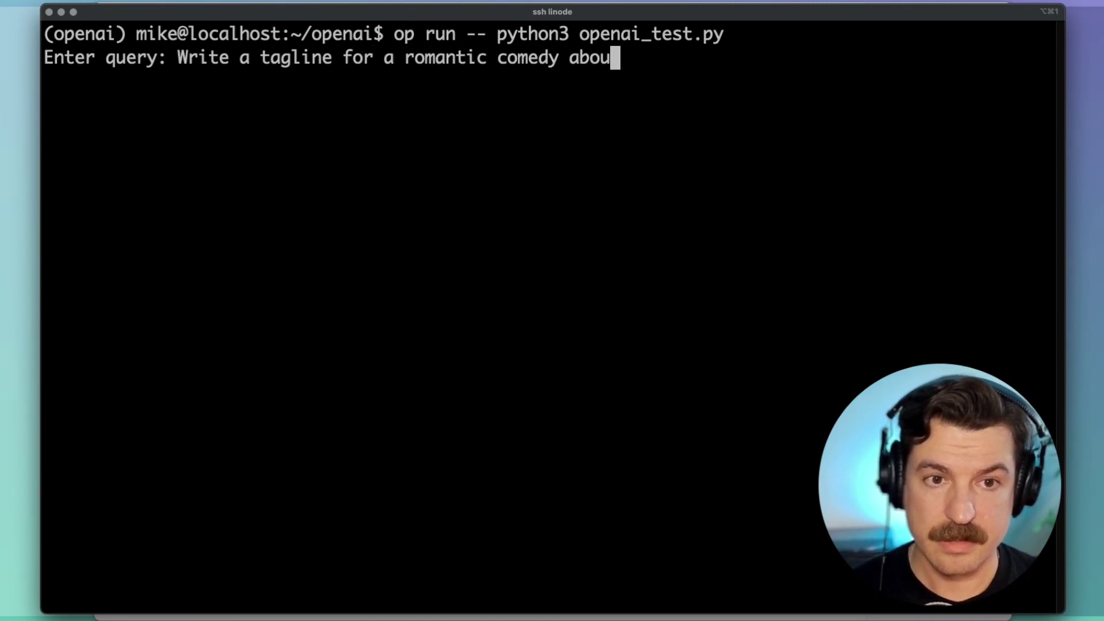
{"action": "type", "text": "t 1Password"}
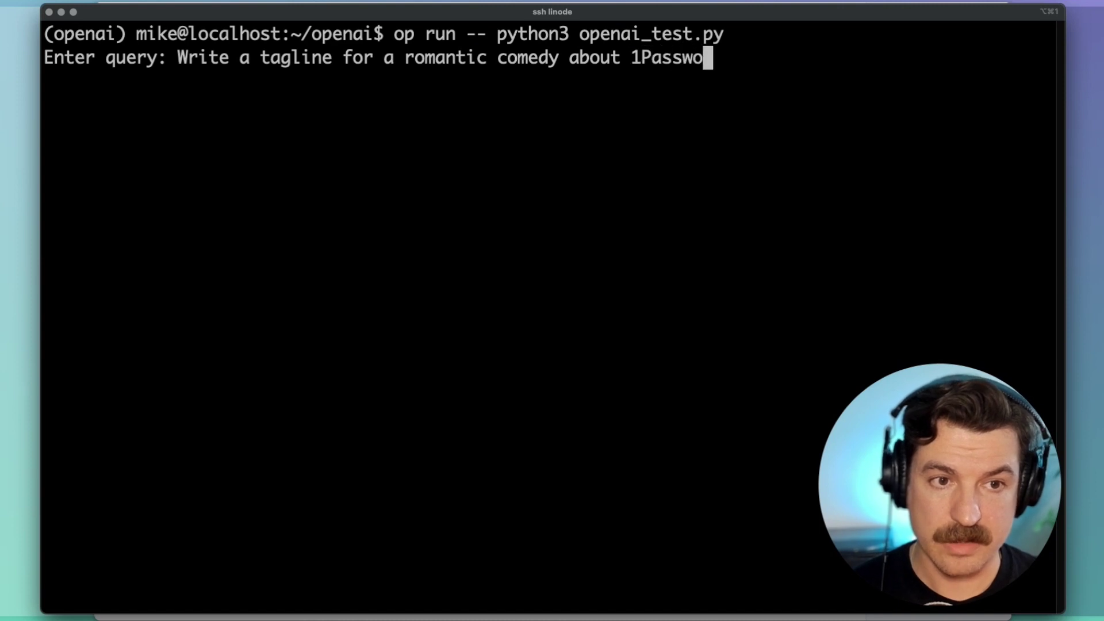
{"action": "key", "text": "Return"}
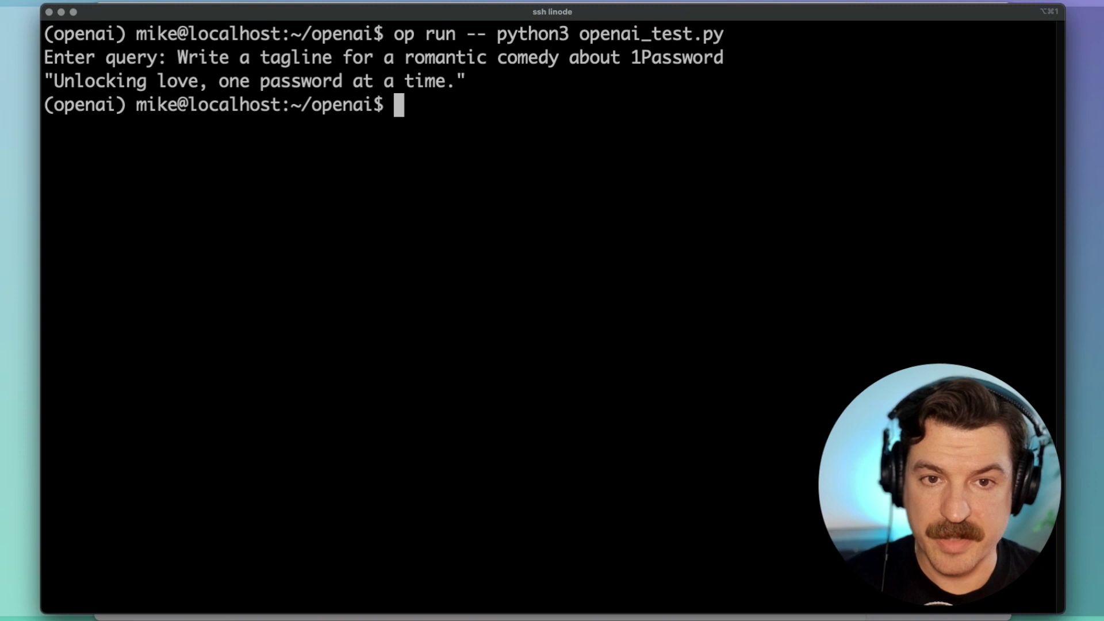
Clear the terminal output and switch over to the web browser.
{"action": "type", "text": "clear"}
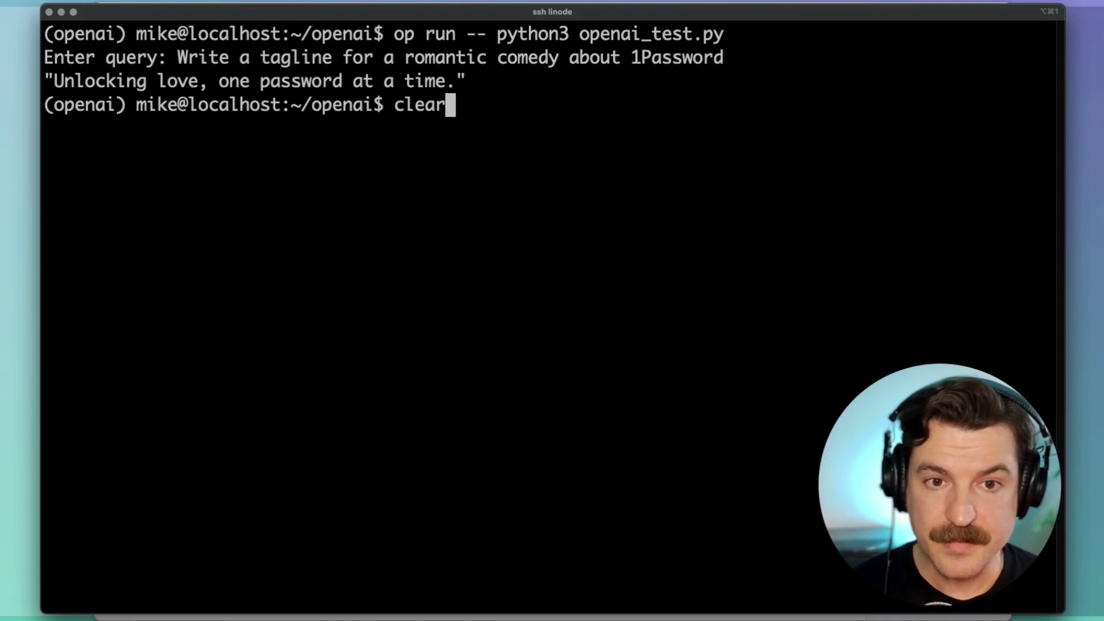
{"action": "key", "text": "Return"}
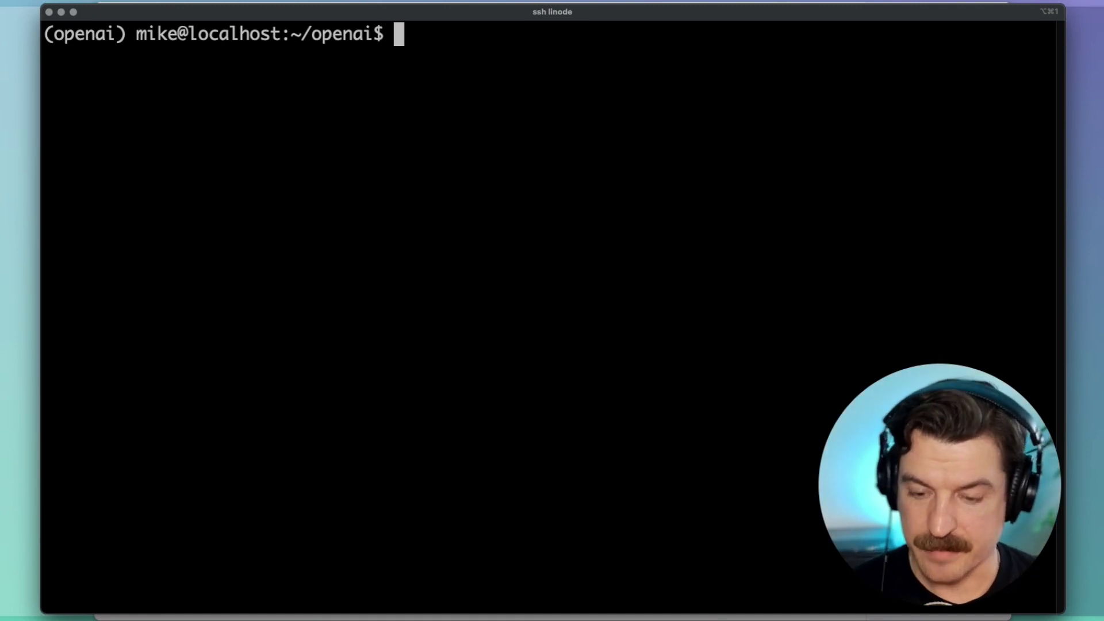
{"action": "key", "text": "super+Tab"}
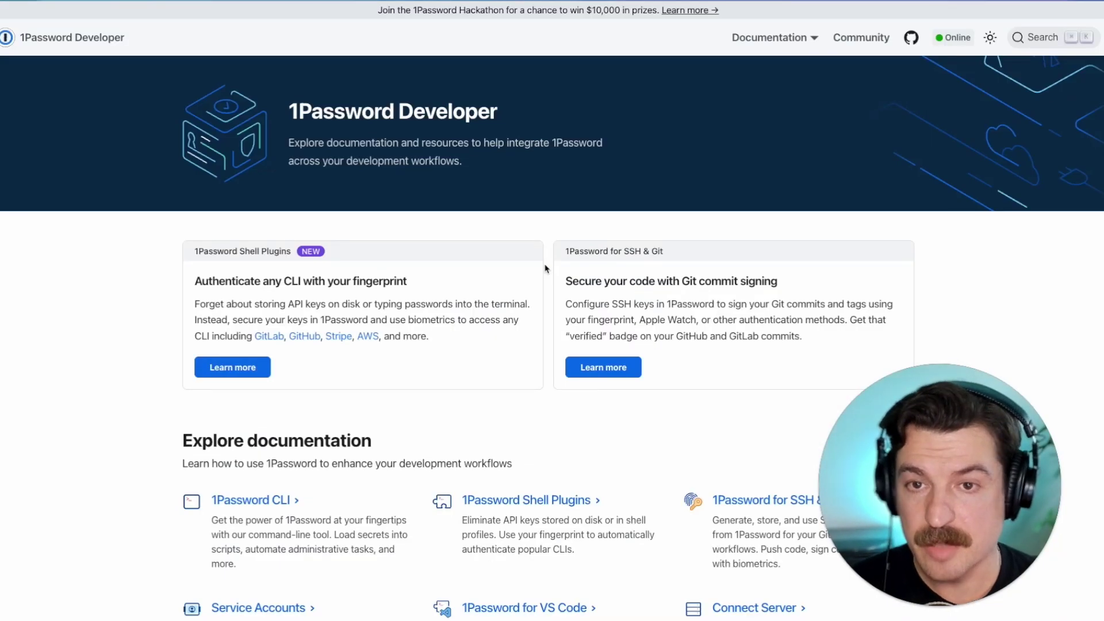
Scroll the developer.1password.com home page down to the Explore documentation guides.
{"action": "scroll", "coordinate": [555, 297], "scroll_direction": "down", "scroll_amount": 3}
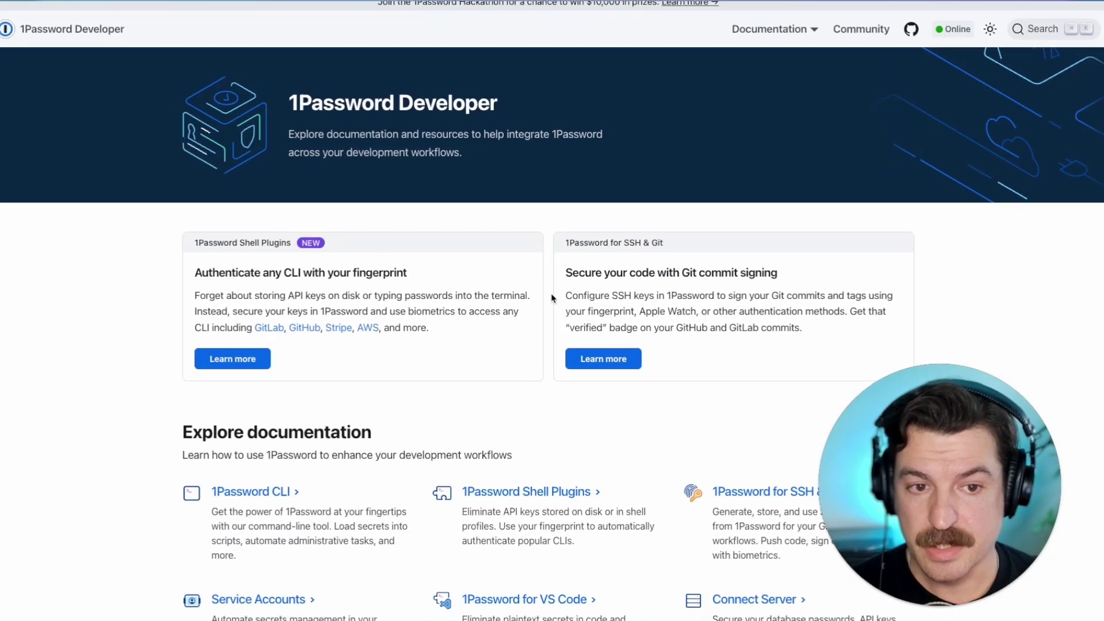
{"action": "scroll", "coordinate": [123, 253], "scroll_direction": "down", "scroll_amount": 3}
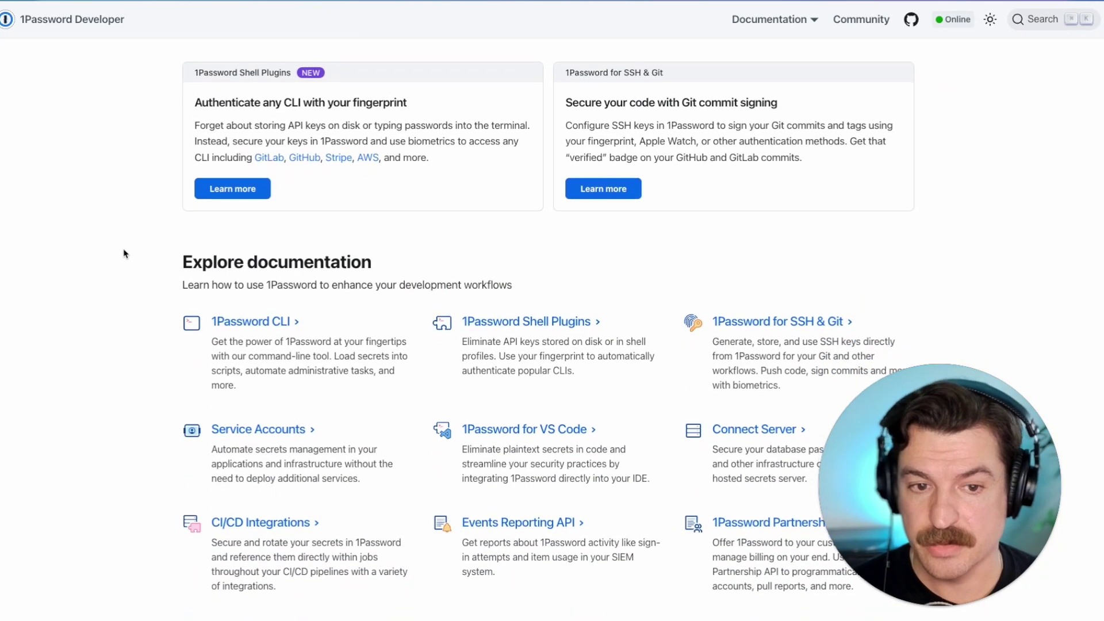